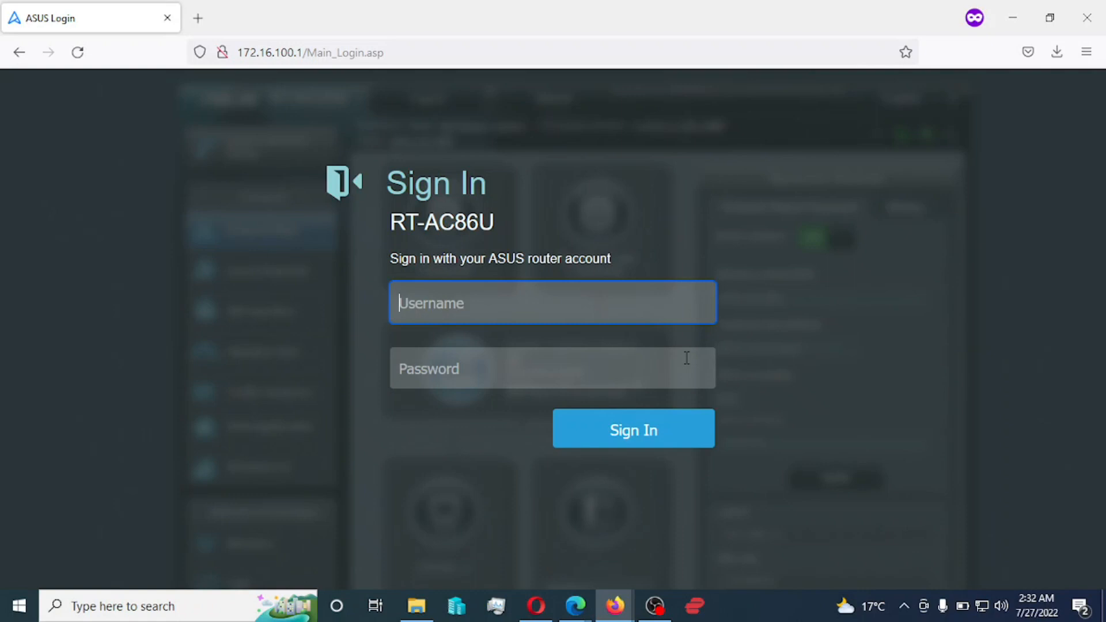
# - Sign in to the RT-AC86U router interface with the admin username and the account password
pyautogui.write('admin')
pyautogui.press('Tab')
pyautogui.write('********')
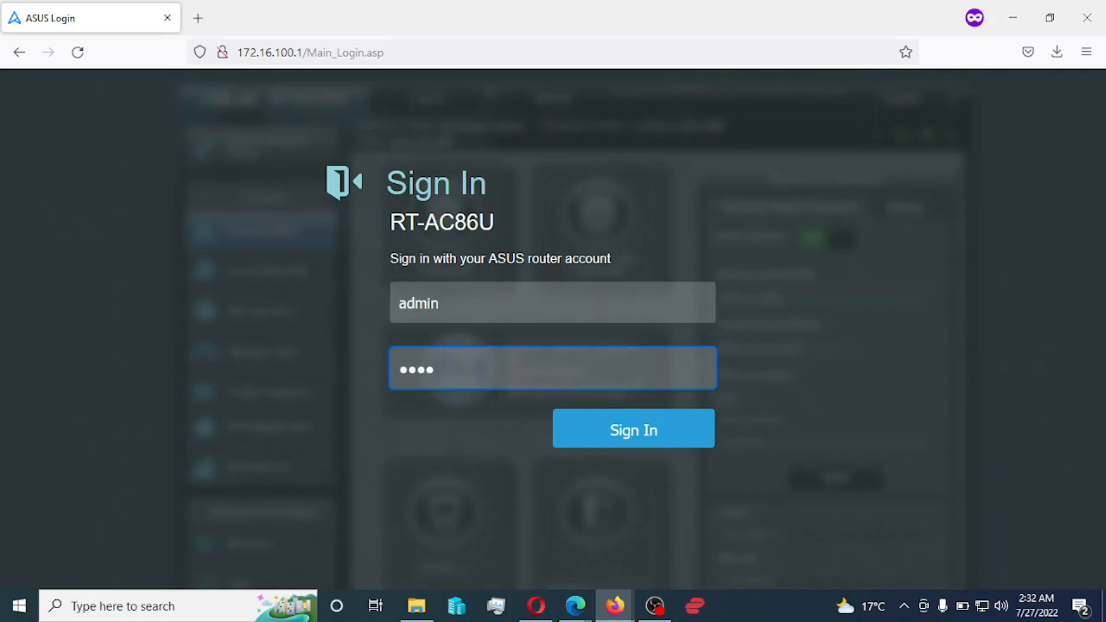
pyautogui.write('***')
pyautogui.press('Return')
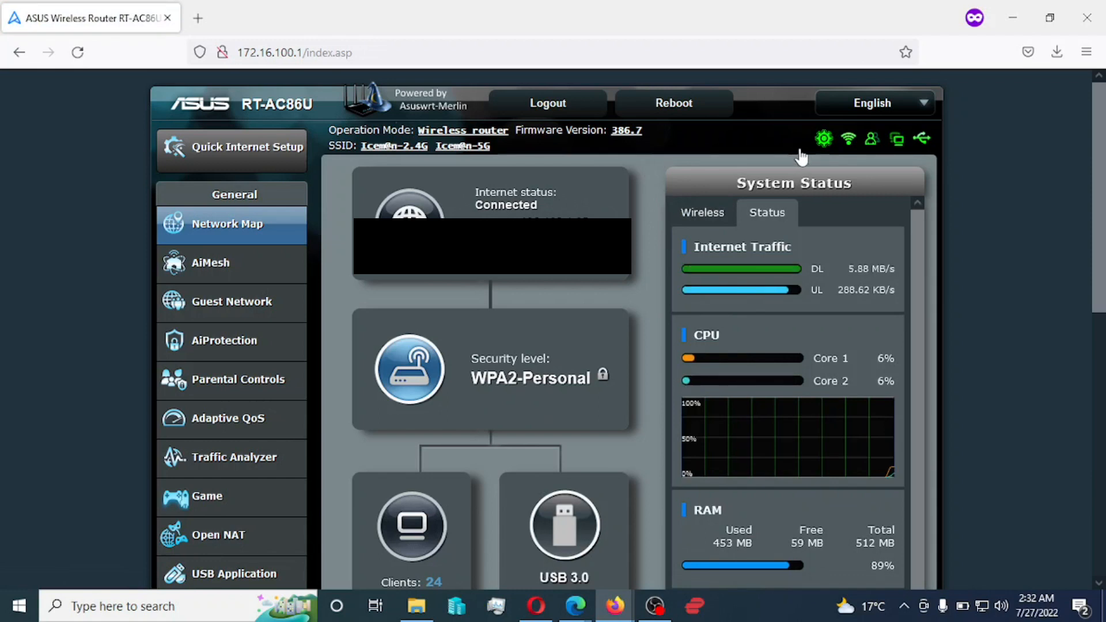
# - Check the new-firmware notification, then go to Administration under Advanced Settings
pyautogui.moveTo(801, 148)
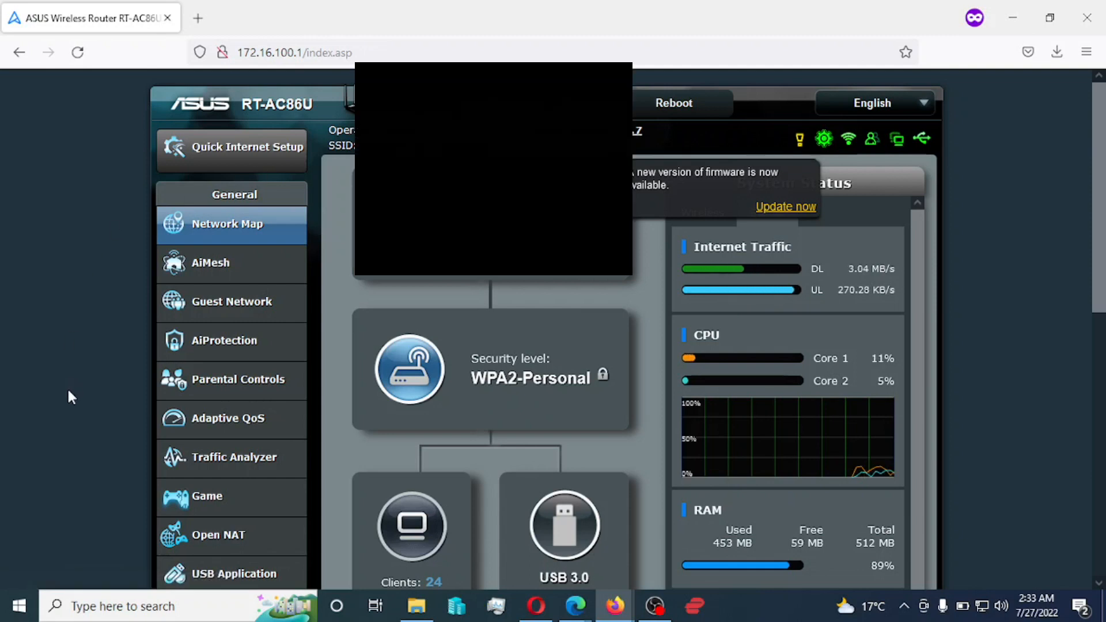
pyautogui.scroll(-5, 69, 394)
pyautogui.scroll(-3, 67, 398)
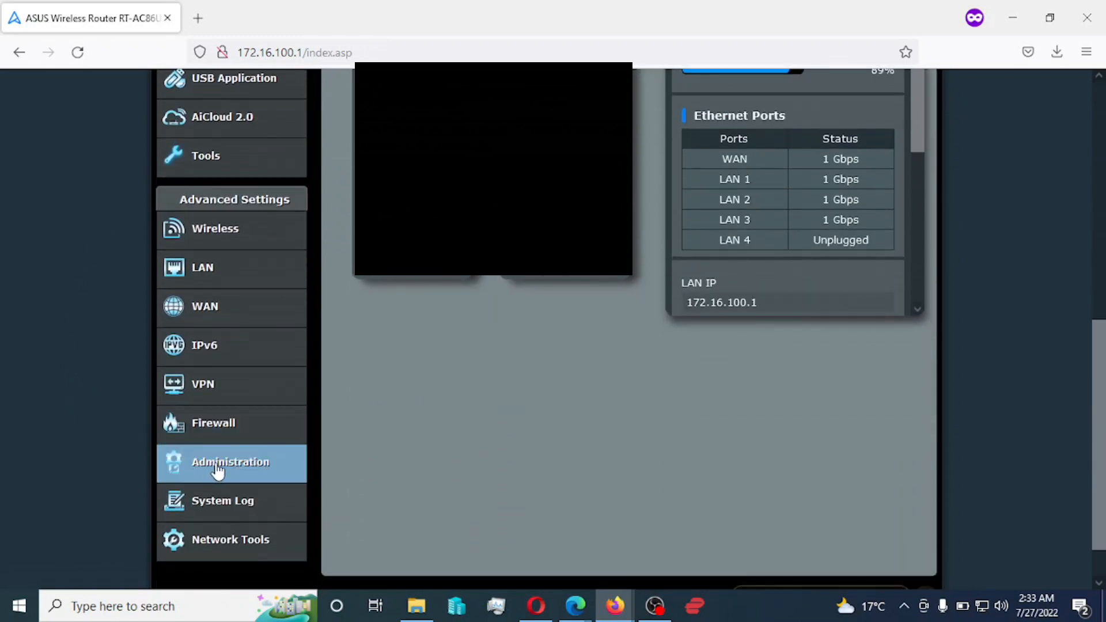
pyautogui.click(216, 471)
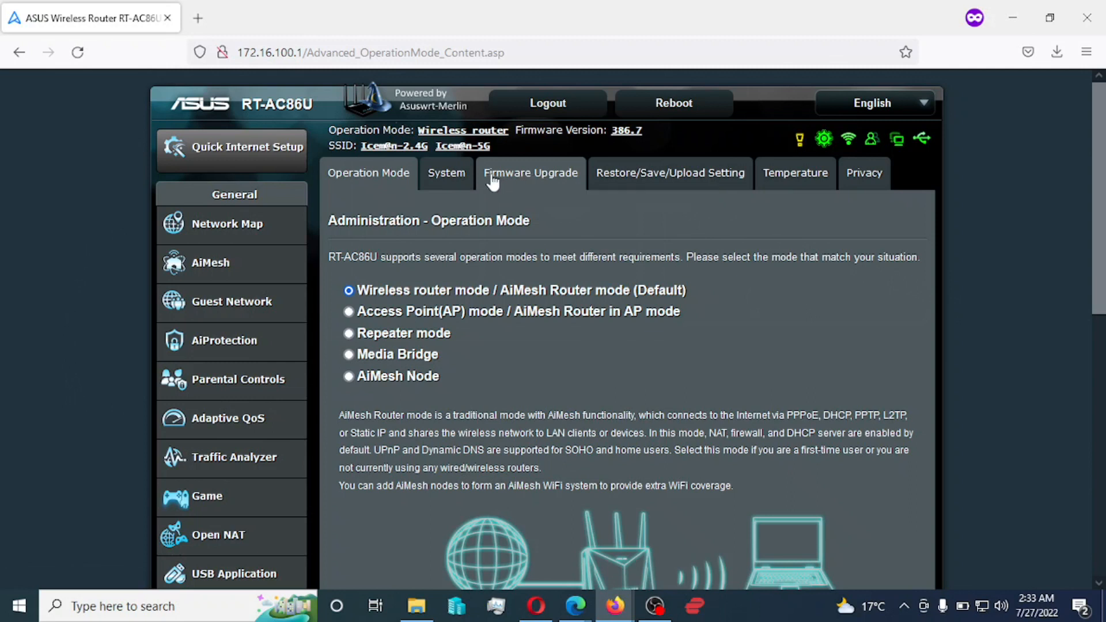
# - On the Firmware Upgrade page, check for updates and find 386.7_2 available over current 386.7
pyautogui.click(533, 175)
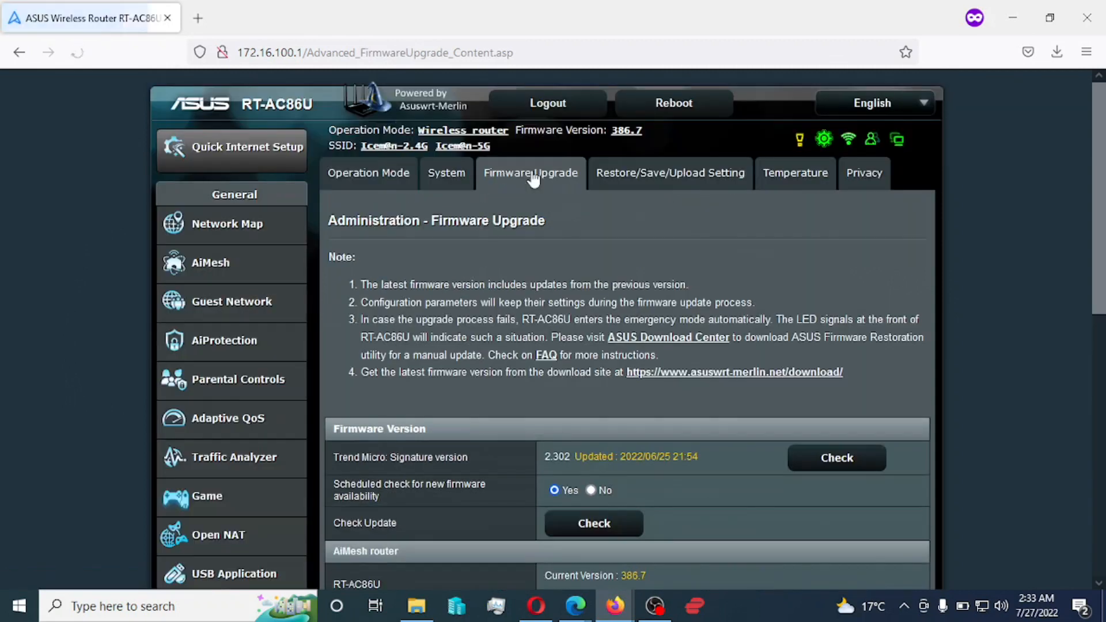
pyautogui.scroll(-4, 658, 227)
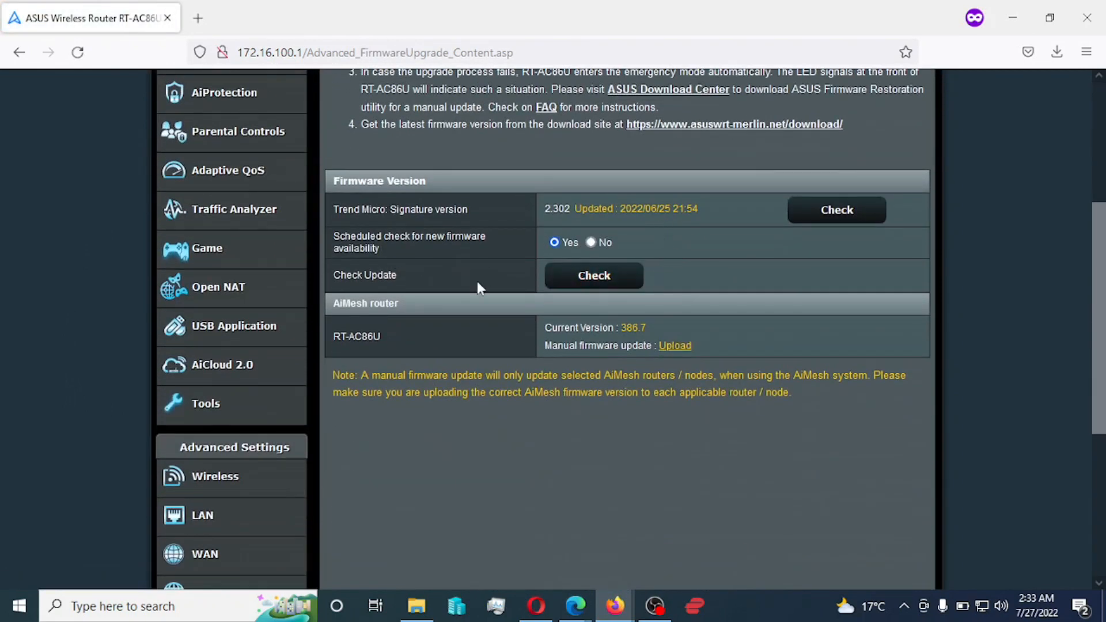
pyautogui.click(605, 284)
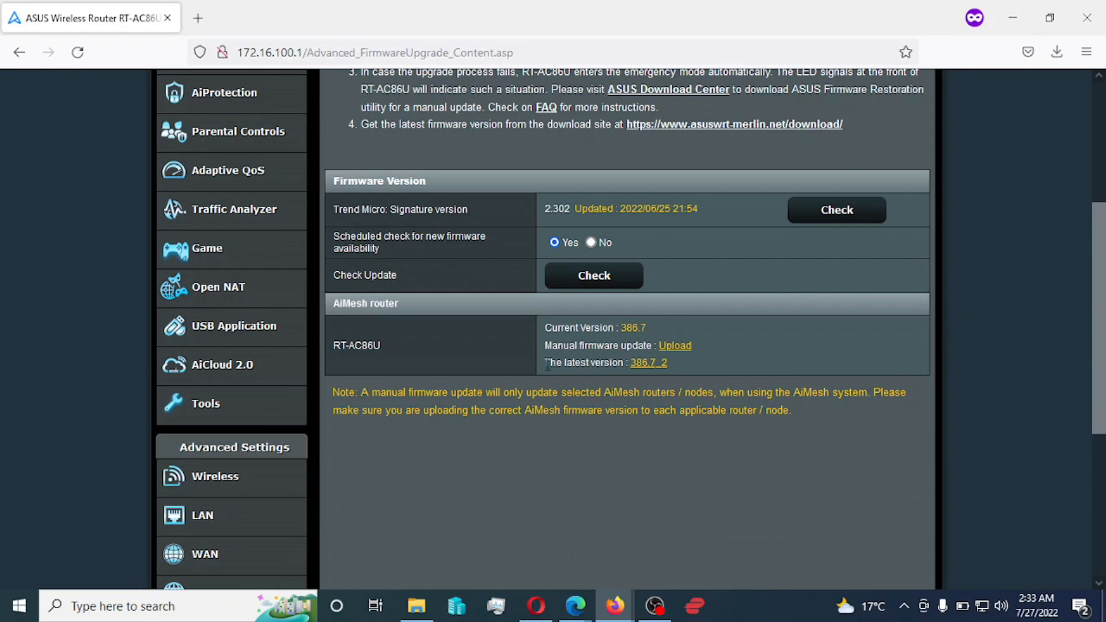
pyautogui.moveTo(546, 364); pyautogui.dragTo(677, 374)
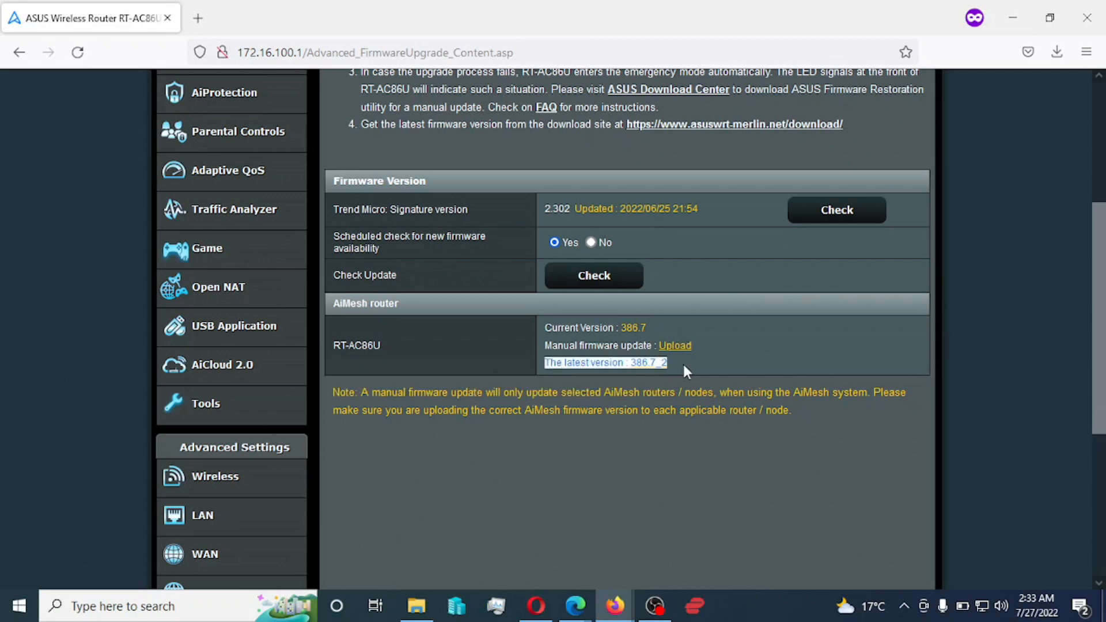
pyautogui.click(682, 362)
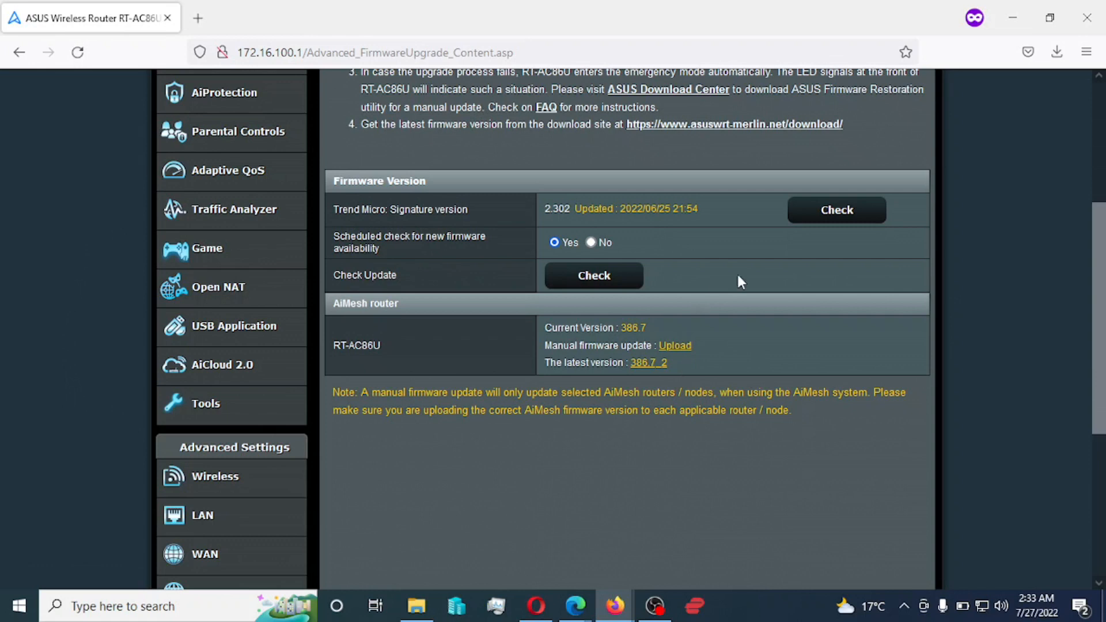
pyautogui.scroll(1, 810, 387)
pyautogui.scroll(-1, 811, 382)
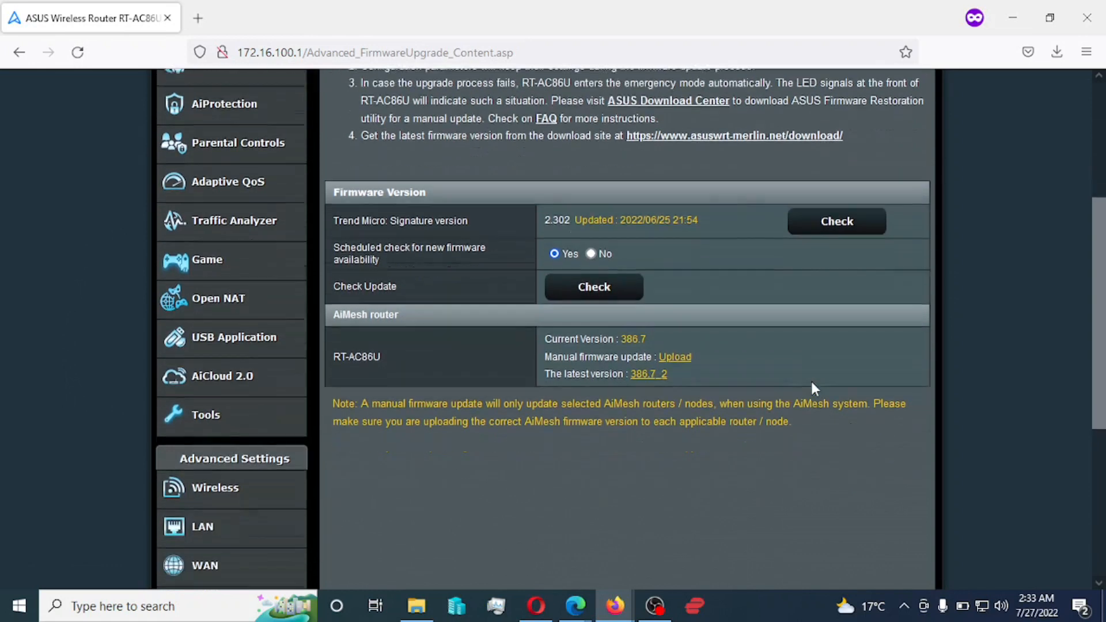
# - Read through the 386.7_2 release notes listing the 24-July-2022 updates and fixes
pyautogui.click(650, 363)
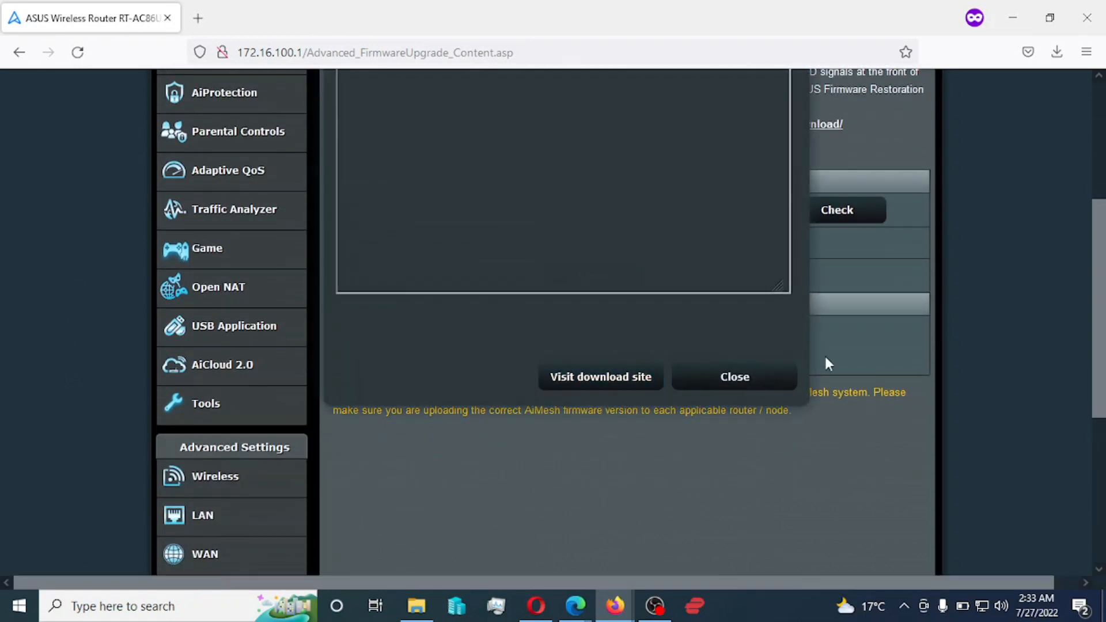
pyautogui.scroll(1, 957, 386)
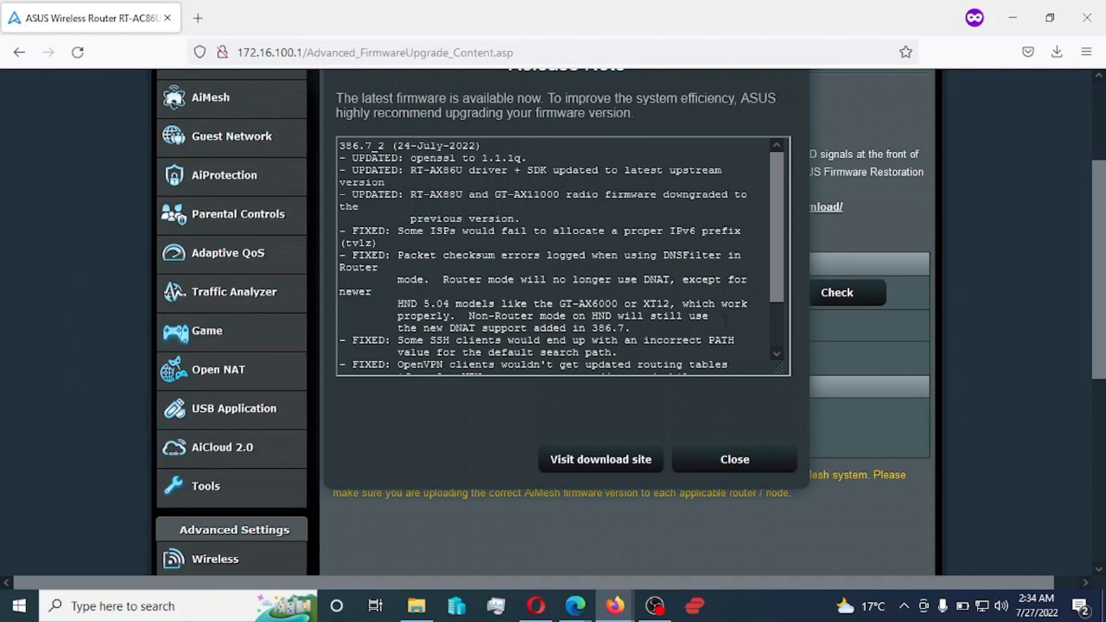
pyautogui.scroll(2, 902, 280)
pyautogui.scroll(-1, 906, 285)
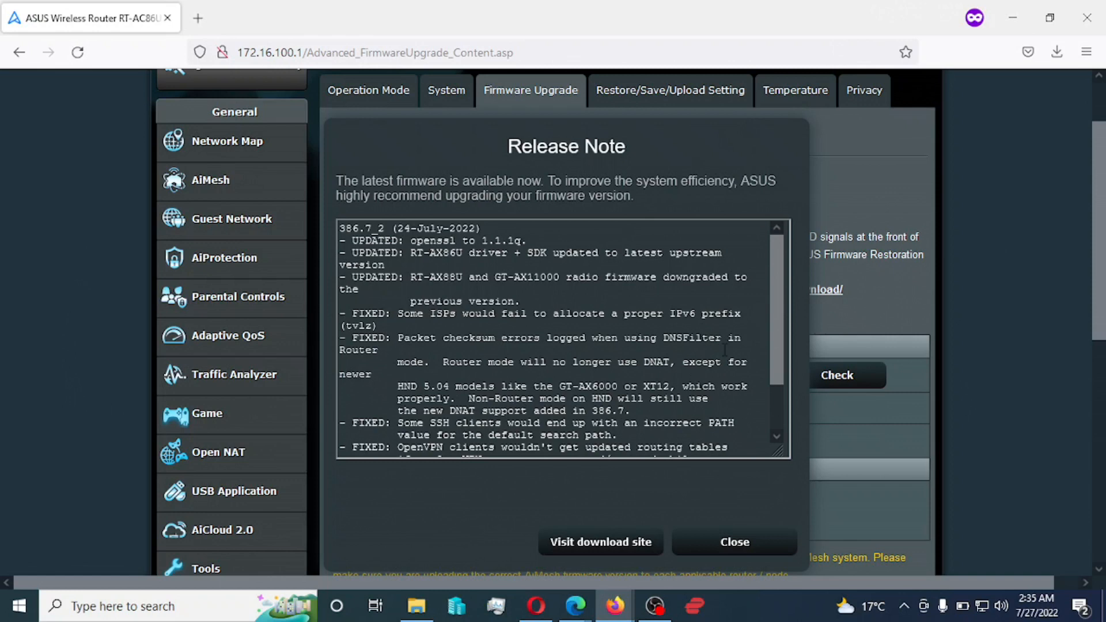
pyautogui.moveTo(776, 302); pyautogui.dragTo(779, 325)
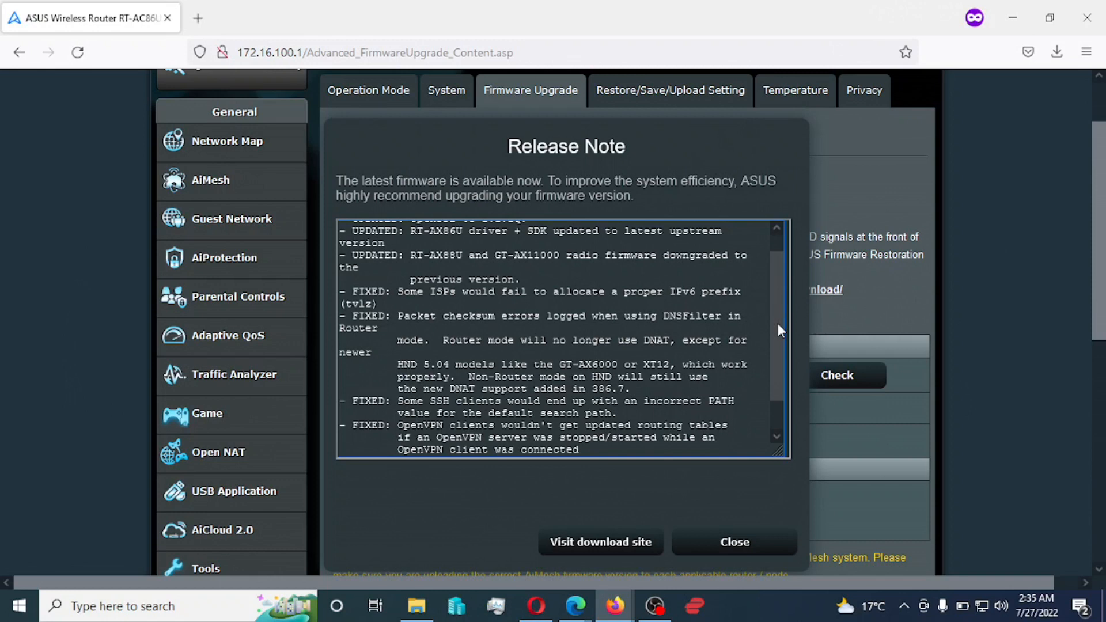
pyautogui.moveTo(777, 324); pyautogui.dragTo(778, 346)
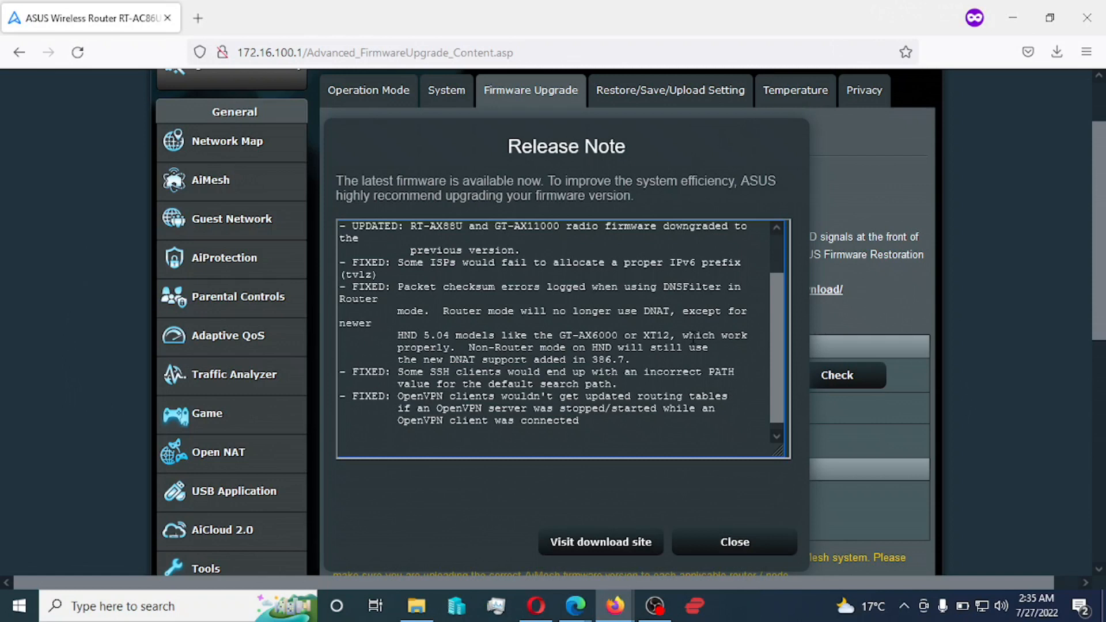
pyautogui.moveTo(776, 351)
pyautogui.mouseDown()
pyautogui.moveTo(771, 361)
pyautogui.moveTo(778, 339)
pyautogui.mouseUp()
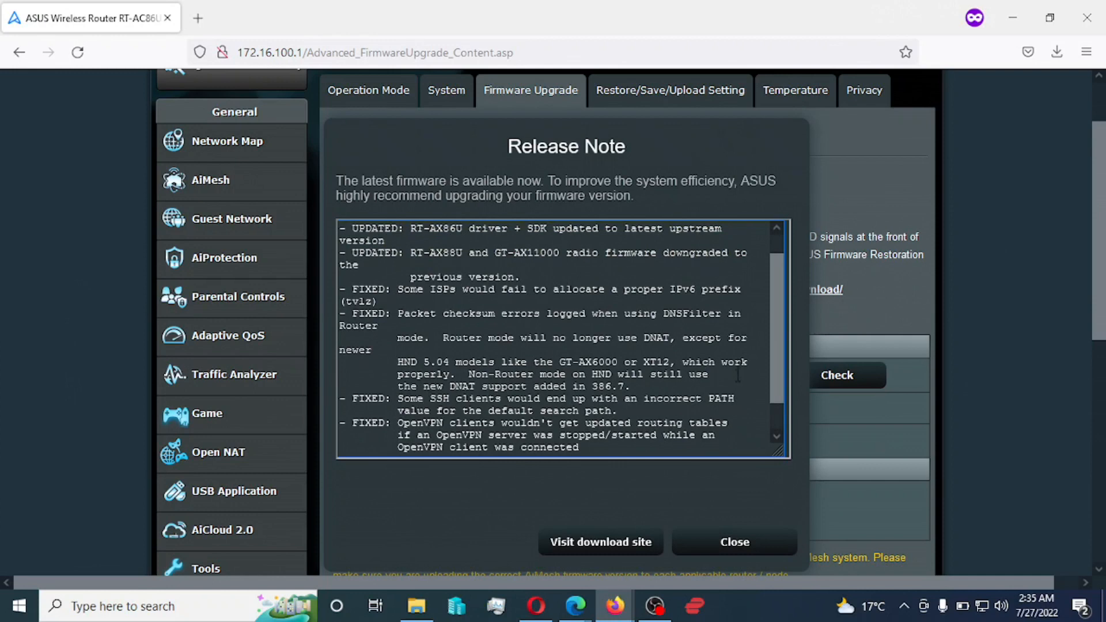
# - Go to the Asuswrt-Merlin SourceForge download site and open the RT-AC86U Release folder
pyautogui.click(612, 544)
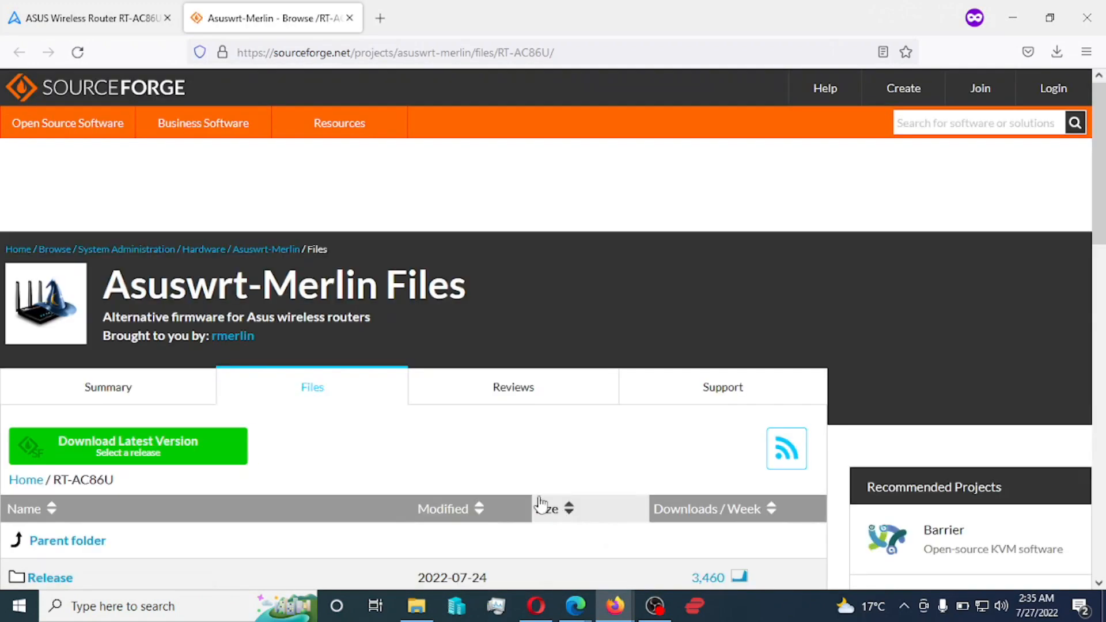
pyautogui.scroll(-2, 392, 435)
pyautogui.scroll(-1, 389, 429)
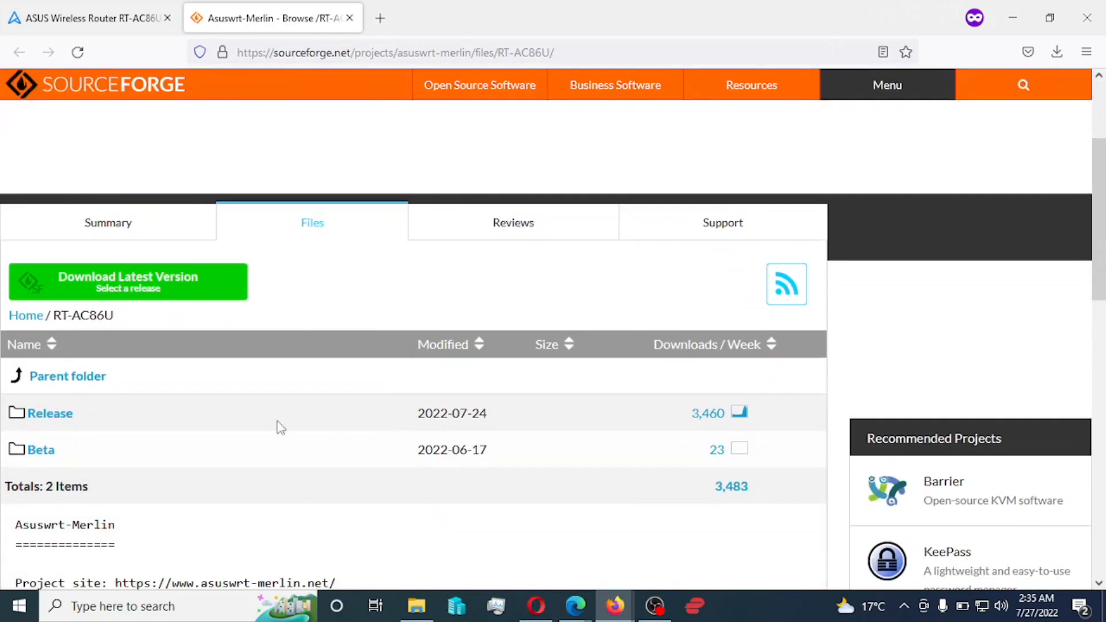
pyautogui.click(56, 416)
pyautogui.scroll(-4, 411, 416)
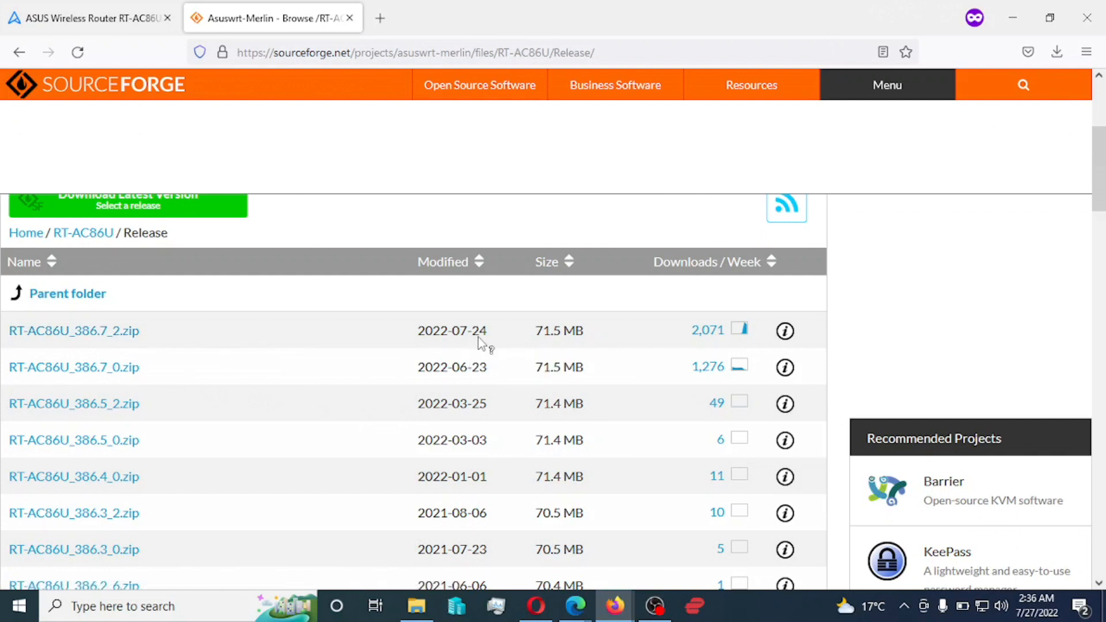
pyautogui.moveTo(461, 342)
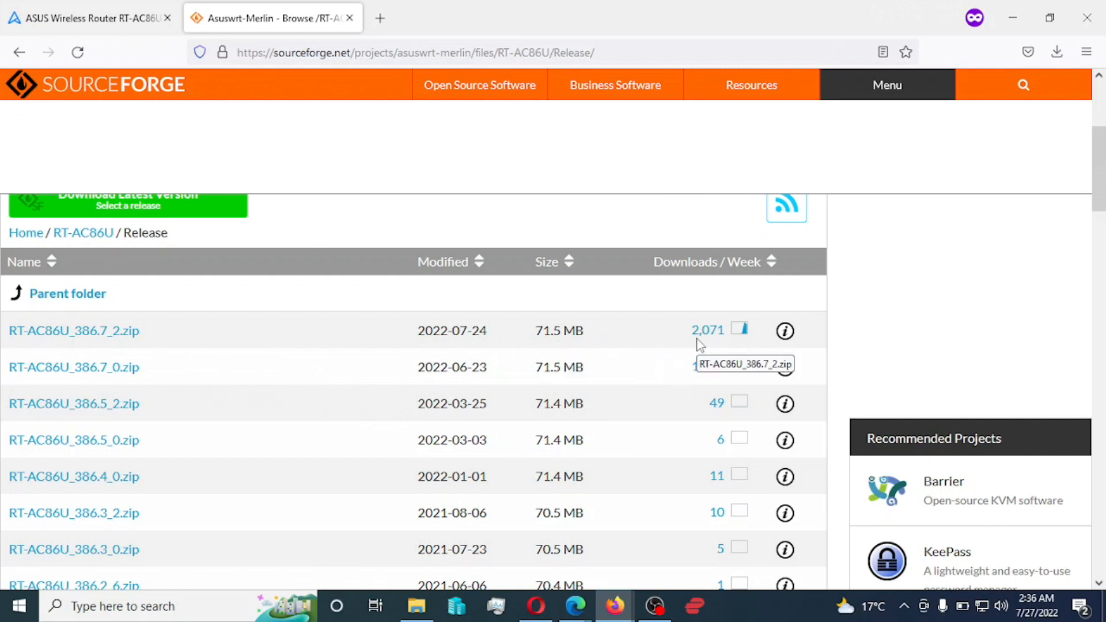
# - Download RT-AC86U_386.7_2.zip (68.2 MB) from SourceForge
pyautogui.click(88, 339)
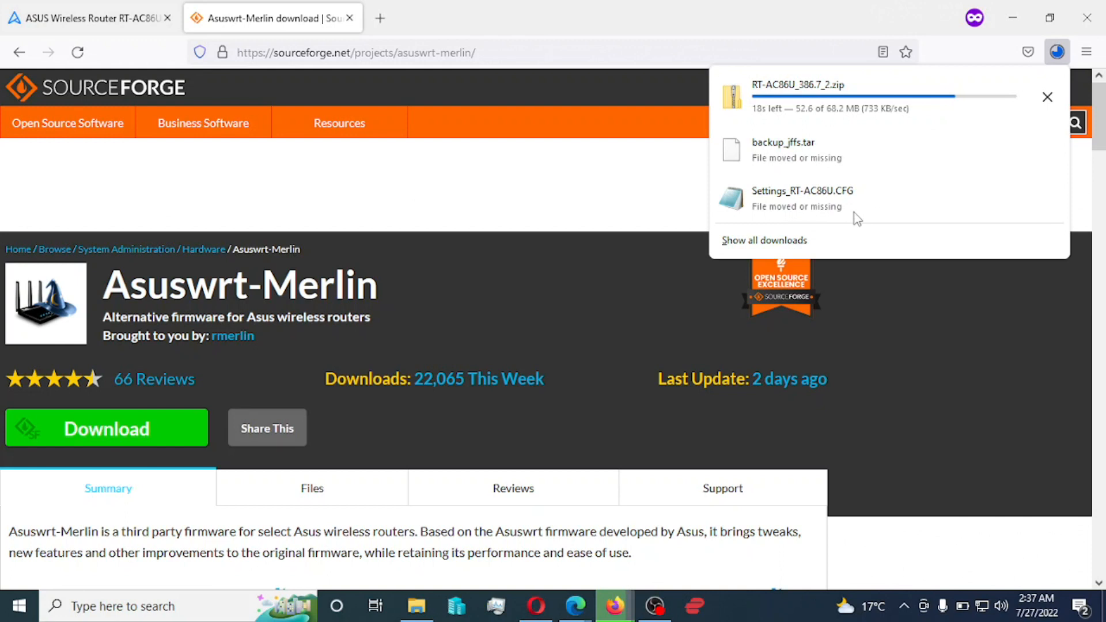
# - Close the release notes and save the router settings as Settings_RT-AC86U.CFG (70.0 KB)
pyautogui.click(125, 22)
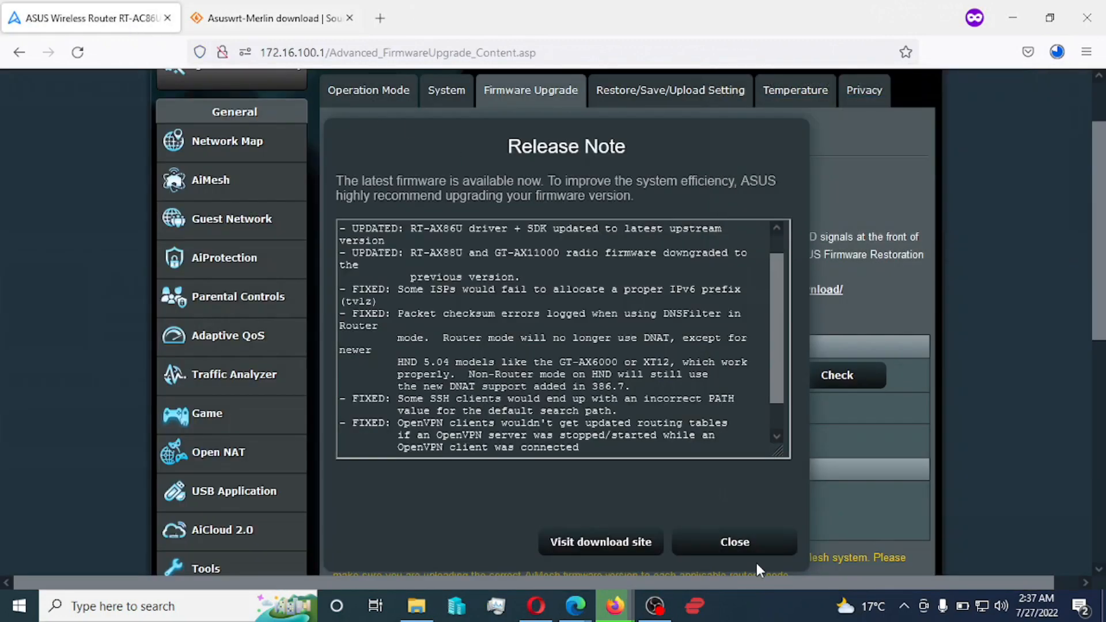
pyautogui.click(754, 546)
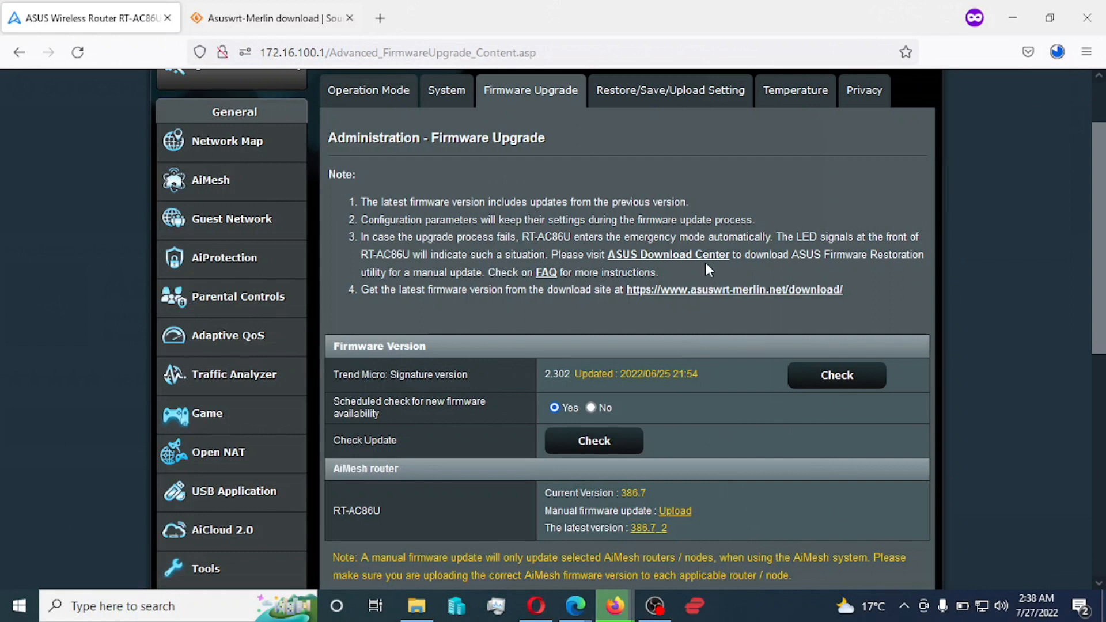
pyautogui.click(660, 97)
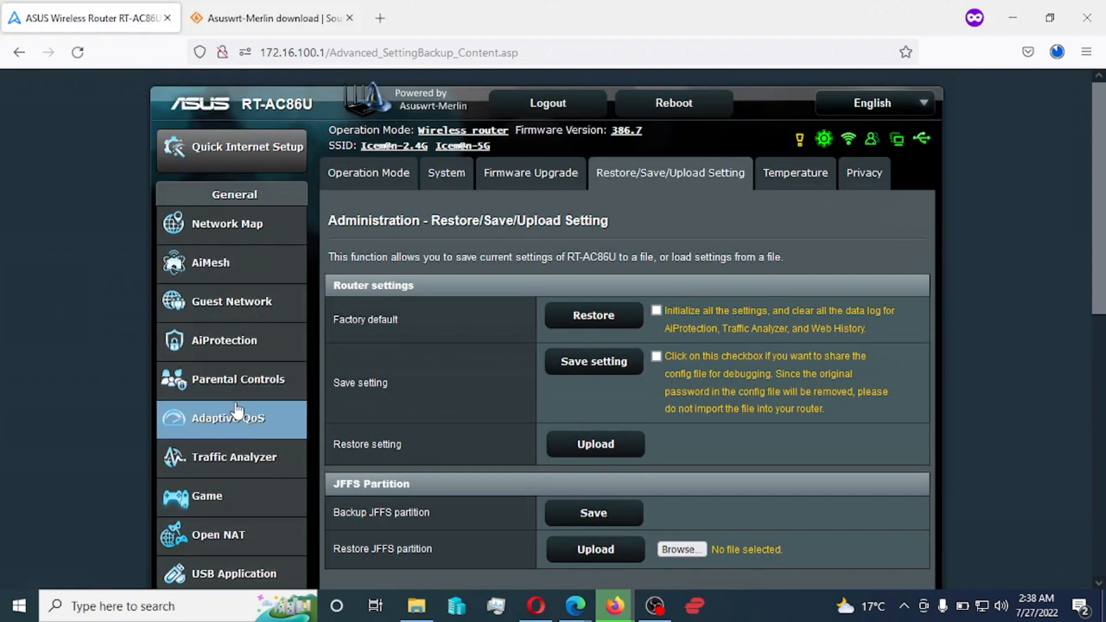
pyautogui.scroll(-10, 249, 391)
pyautogui.scroll(1, 247, 387)
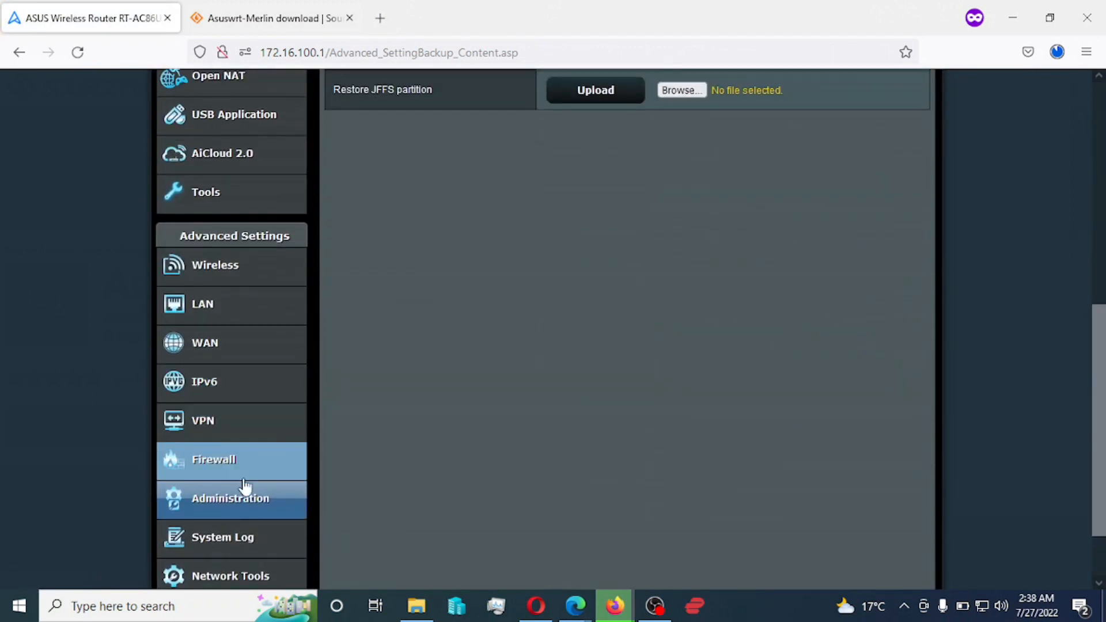
pyautogui.scroll(3, 363, 429)
pyautogui.scroll(5, 363, 429)
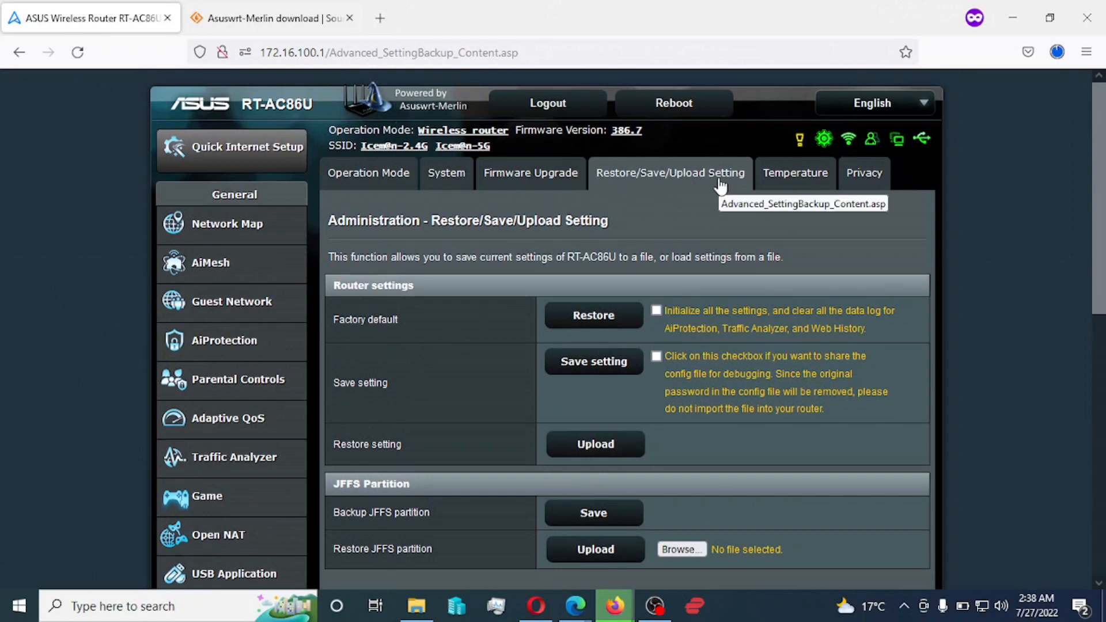
pyautogui.scroll(-2, 461, 374)
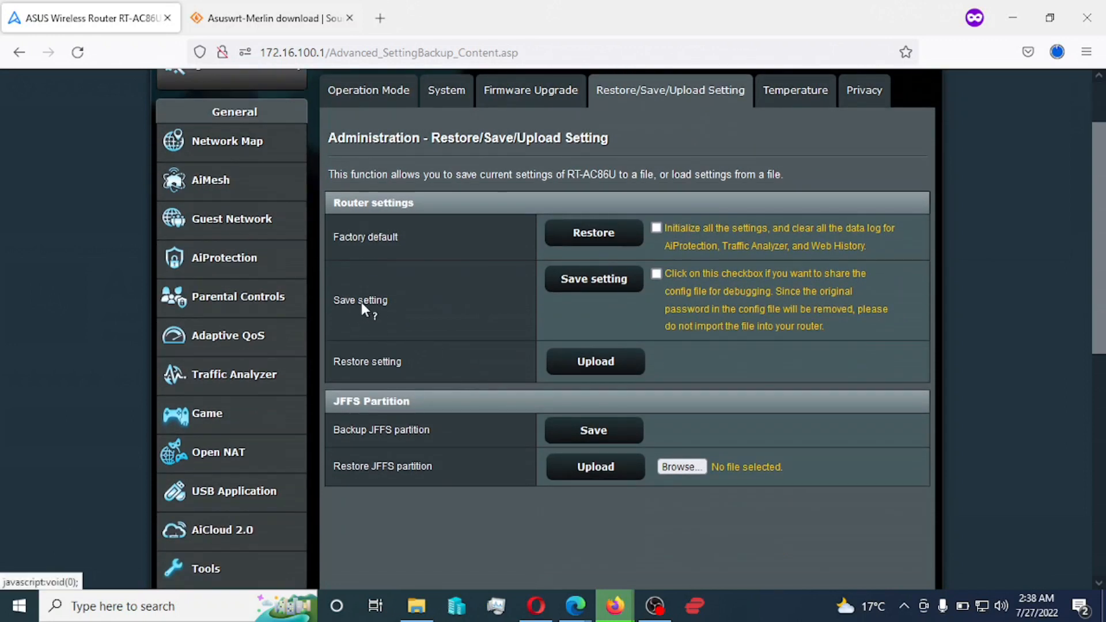
pyautogui.click(593, 285)
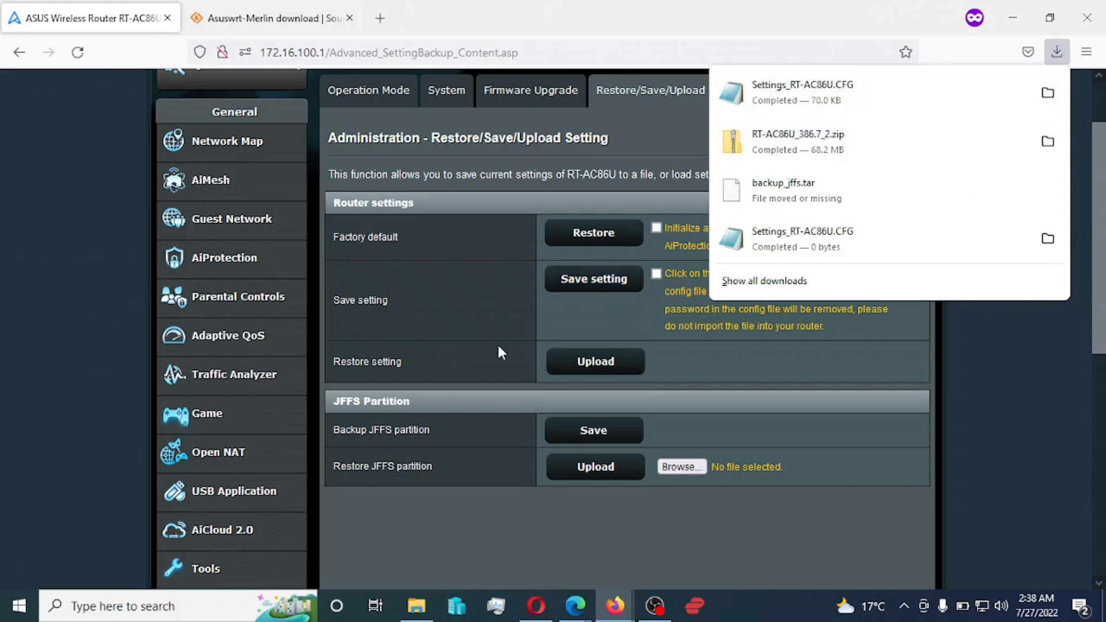
pyautogui.click(484, 312)
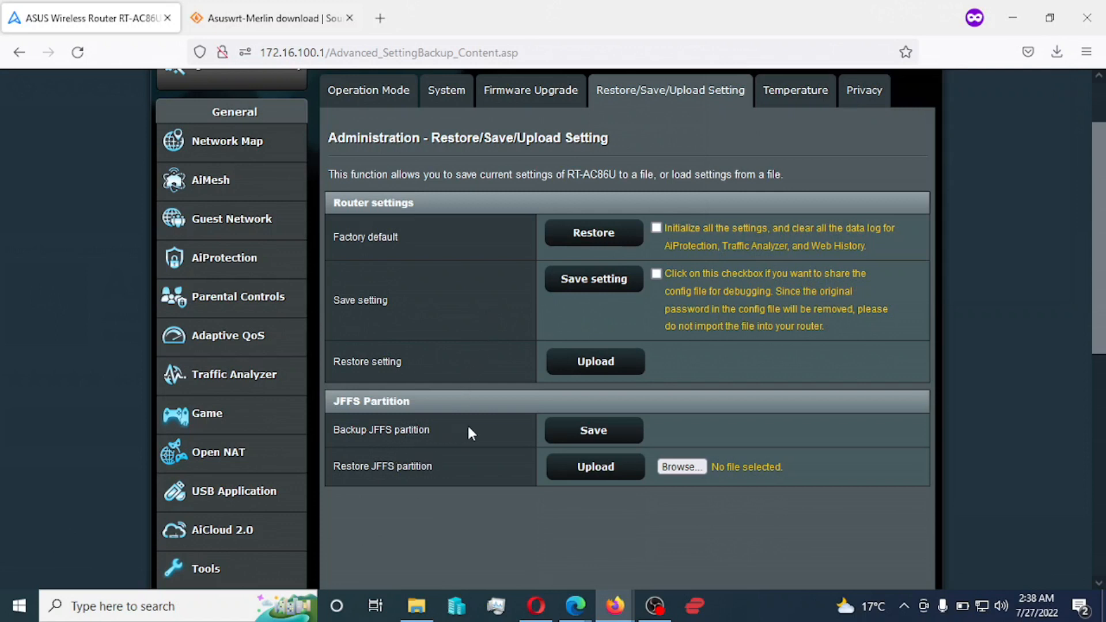
# - Back up the JFFS partition as backup_jffs.tar (20.1 MB) and bring the downloads list back up
pyautogui.click(588, 436)
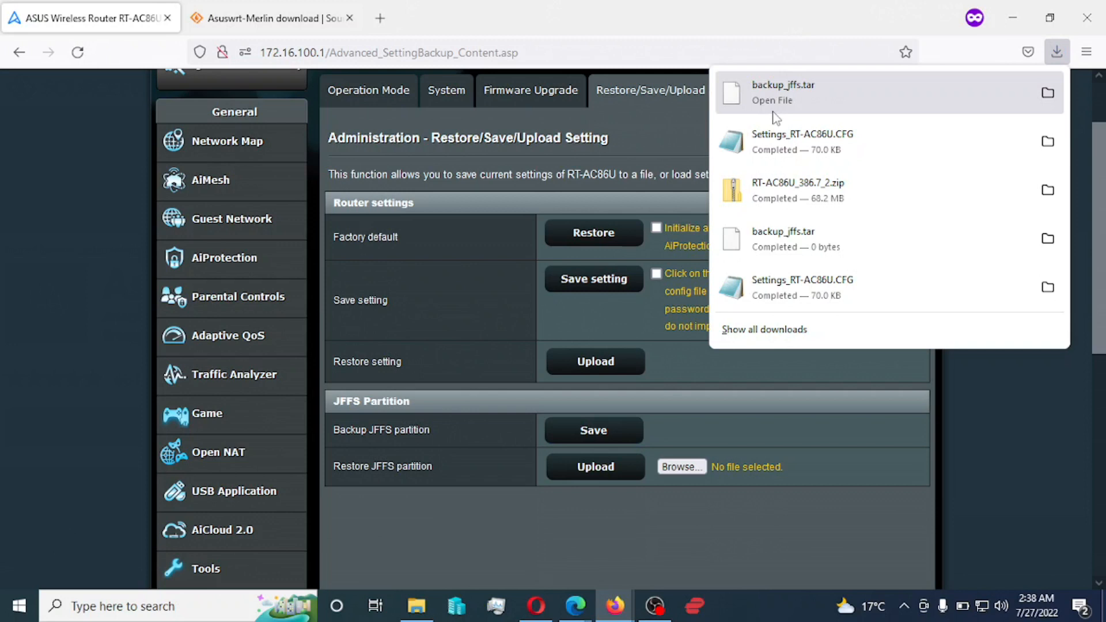
pyautogui.click(612, 520)
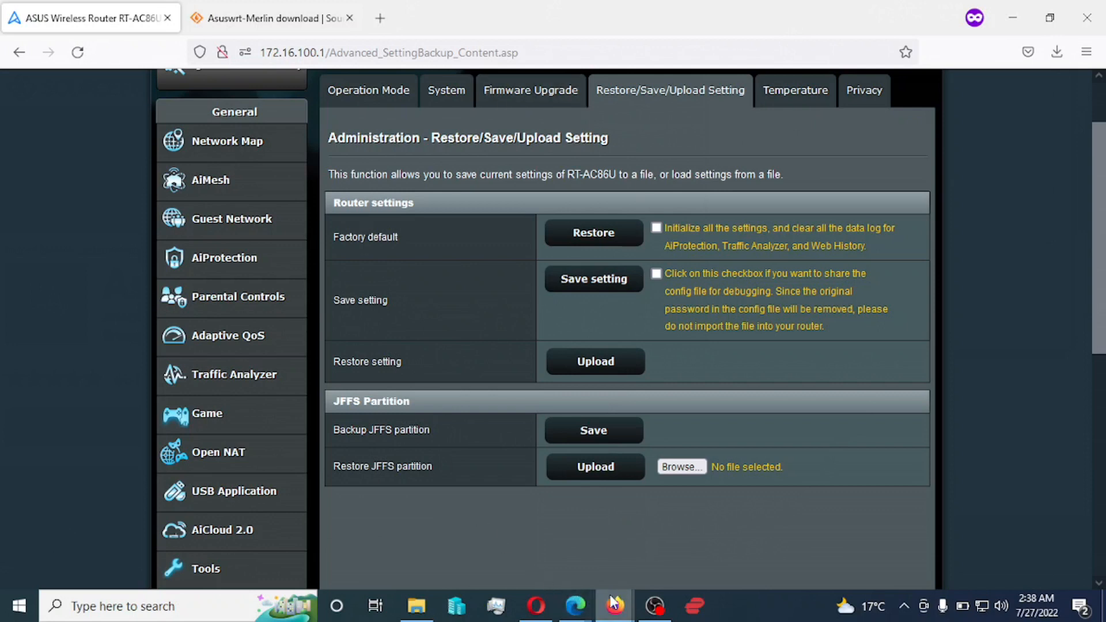
pyautogui.moveTo(619, 608)
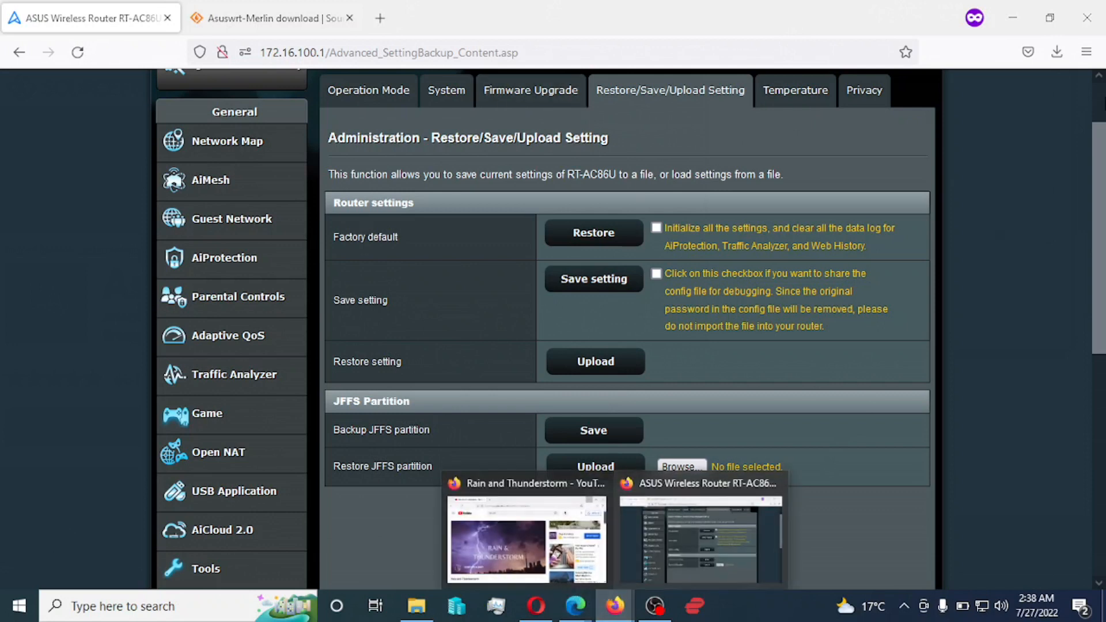
pyautogui.click(1057, 52)
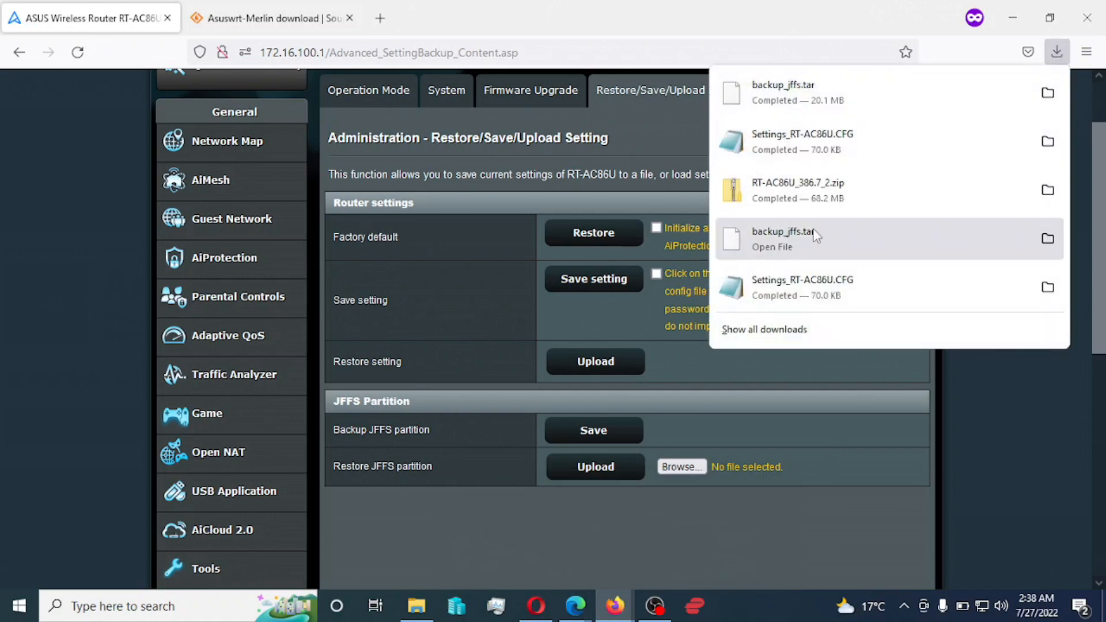
# - Extract the downloaded firmware zip into a new RT-AC86U_386.7_2 folder in Documents
pyautogui.click(1046, 191)
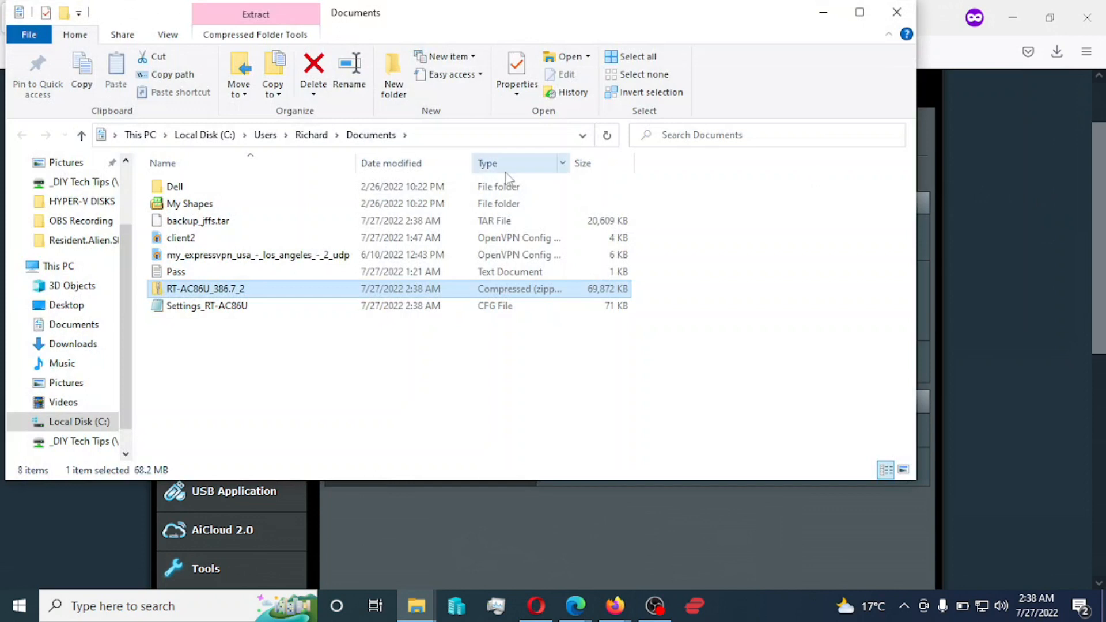
pyautogui.rightClick(210, 296)
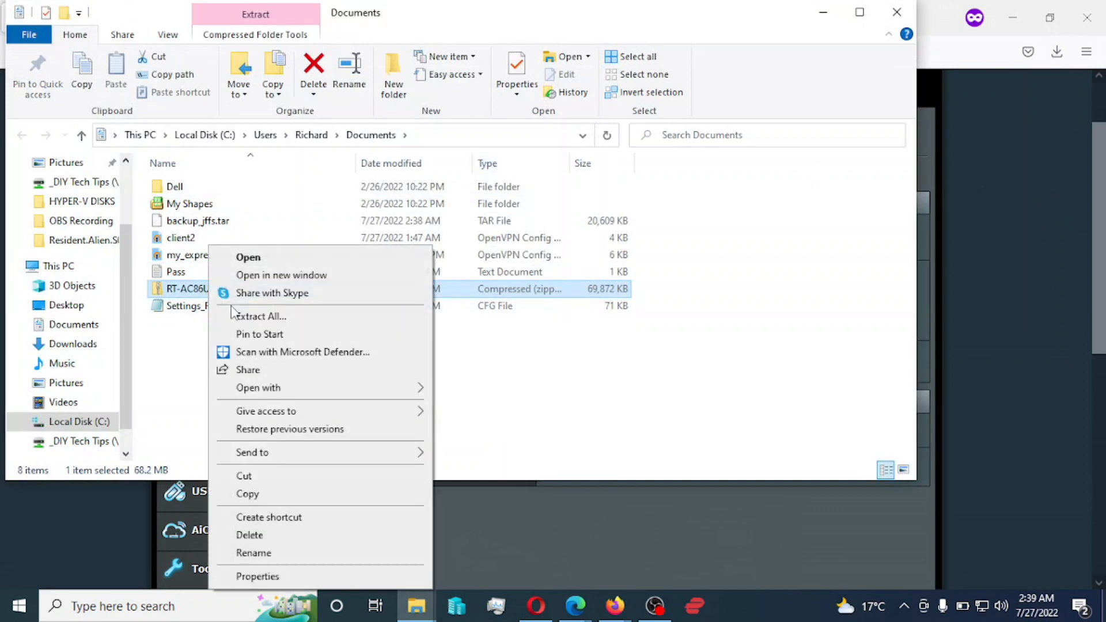
pyautogui.click(246, 316)
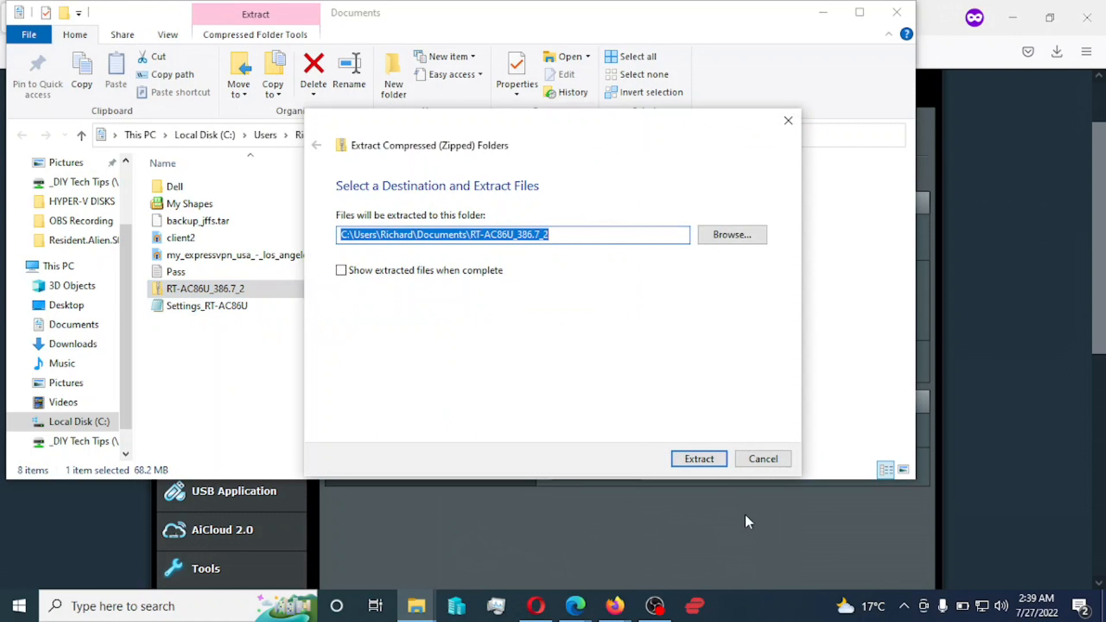
pyautogui.click(699, 459)
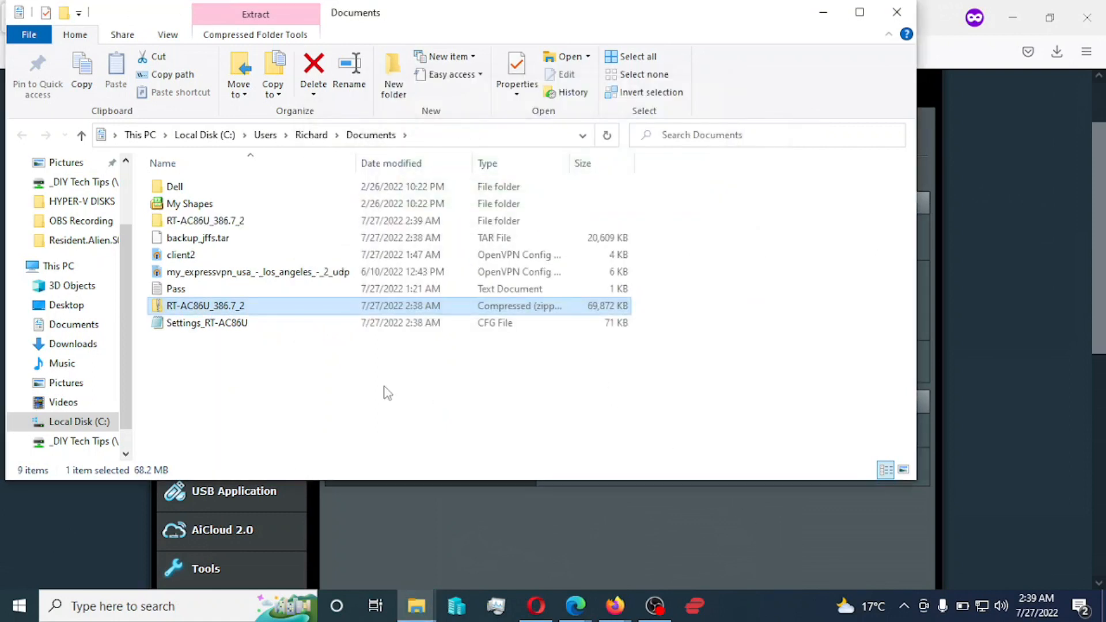
pyautogui.click(258, 394)
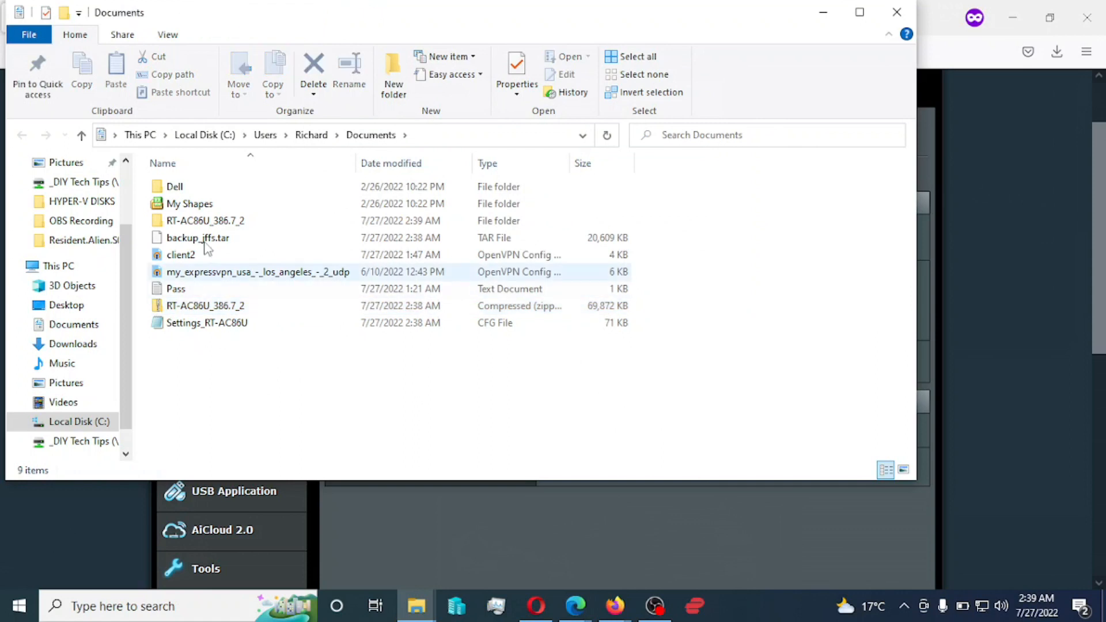
# - Read Changelog-NG from the extracted RT-AC86U_386.7_2 folder in Notepad, then close it
pyautogui.doubleClick(198, 223)
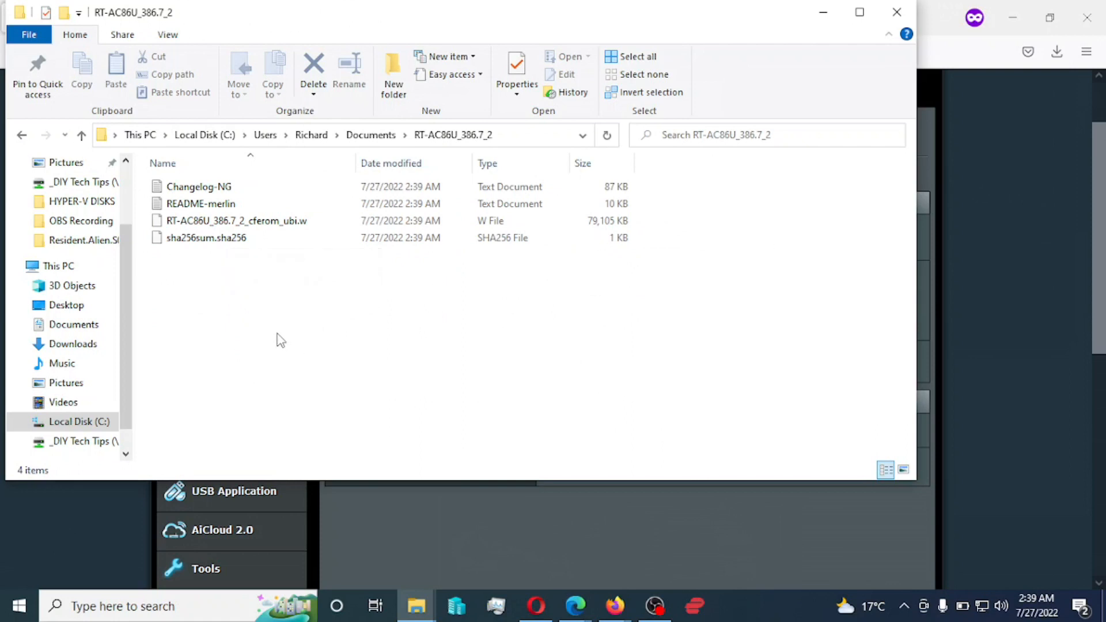
pyautogui.doubleClick(207, 190)
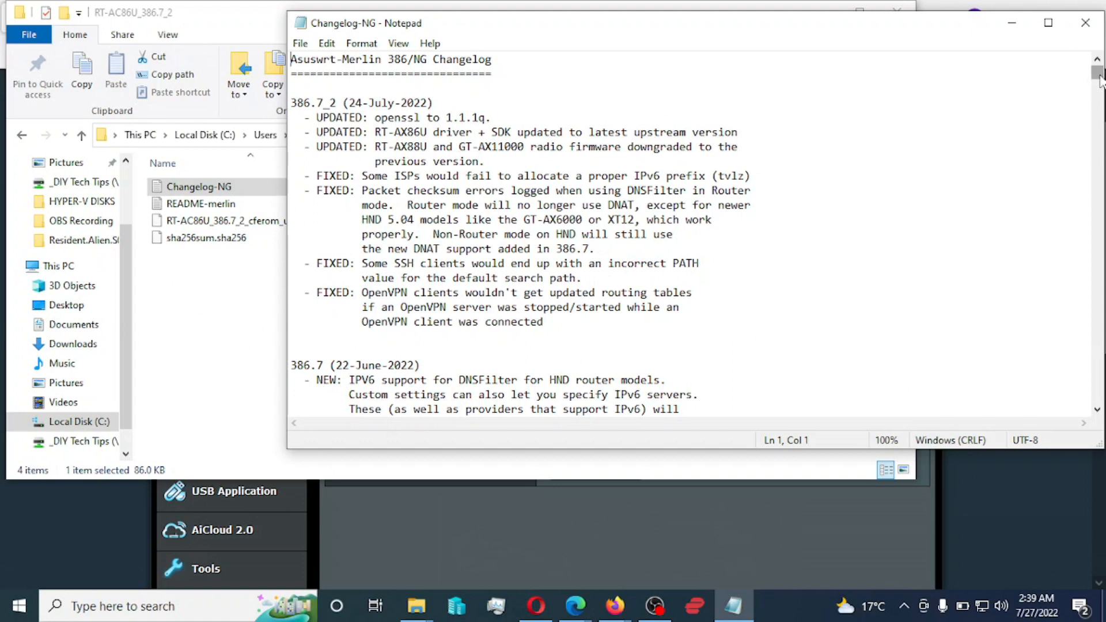
pyautogui.moveTo(1098, 79); pyautogui.dragTo(1098, 410)
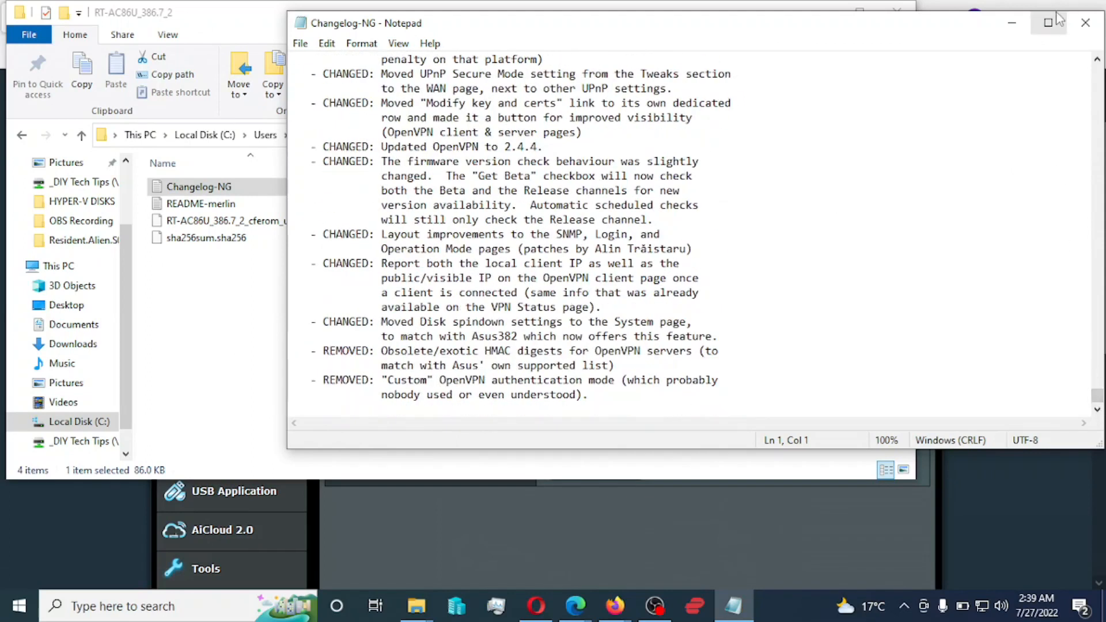
pyautogui.click(1086, 24)
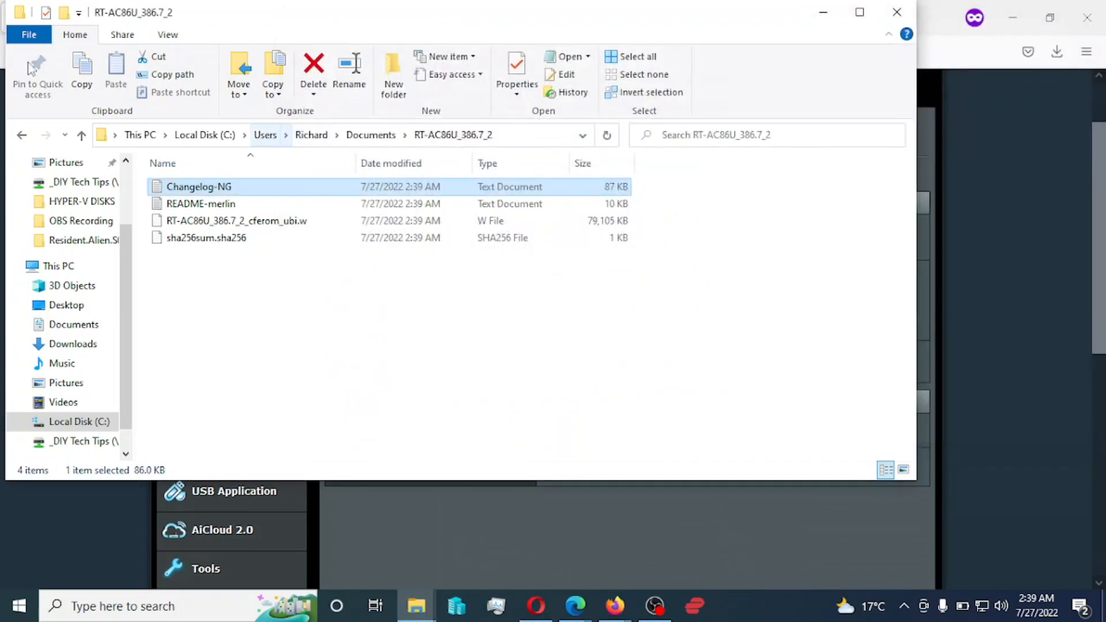
pyautogui.doubleClick(199, 205)
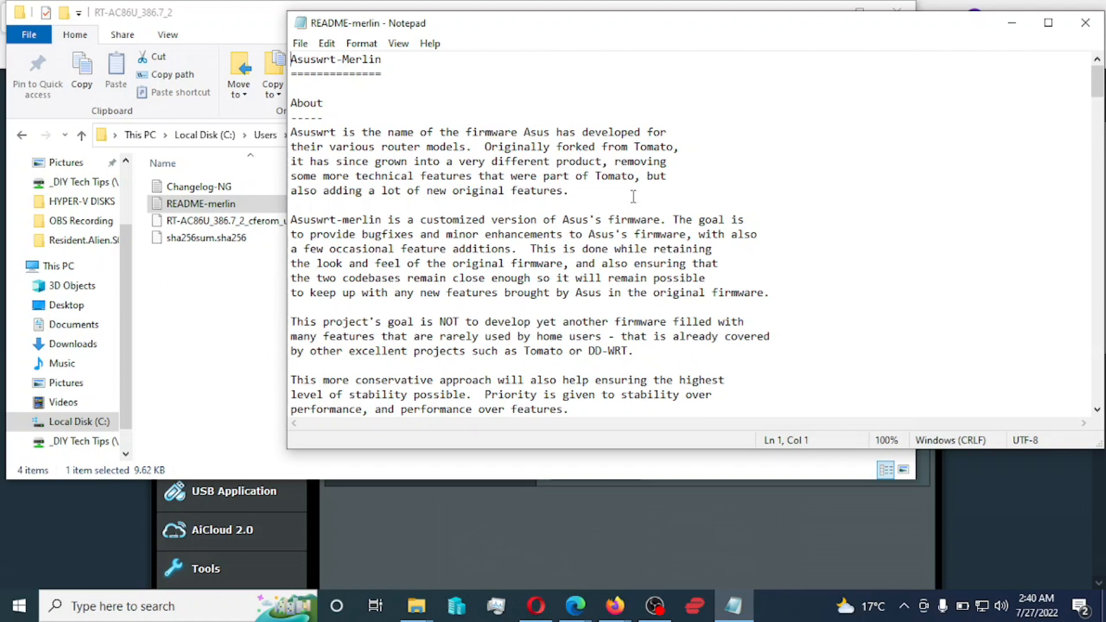
pyautogui.scroll(-6, 633, 196)
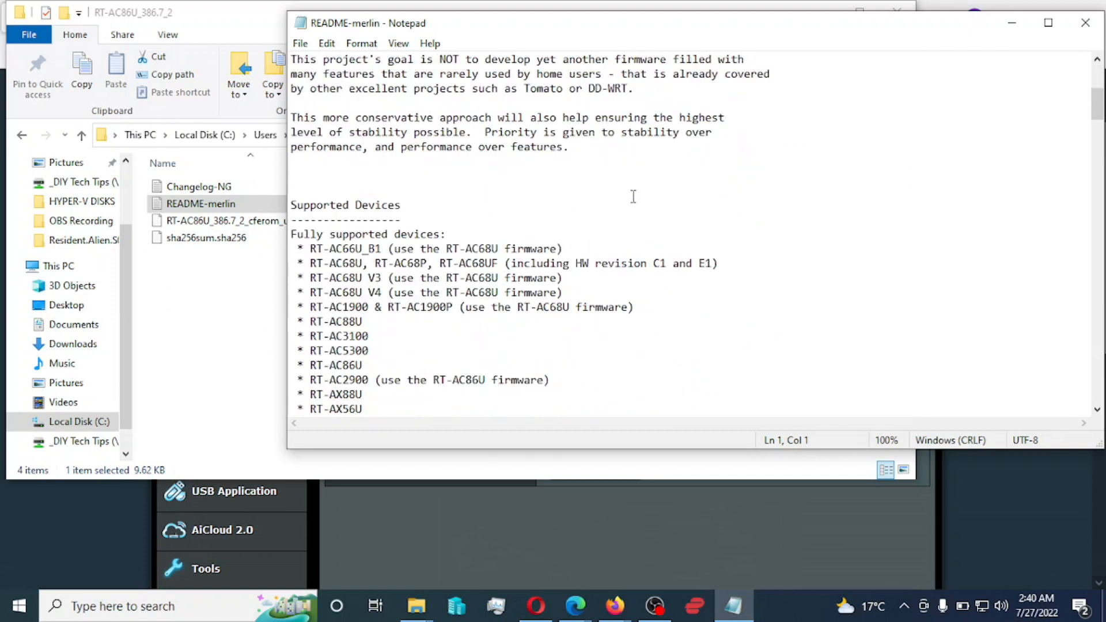
pyautogui.scroll(-2, 633, 196)
pyautogui.scroll(-1, 633, 196)
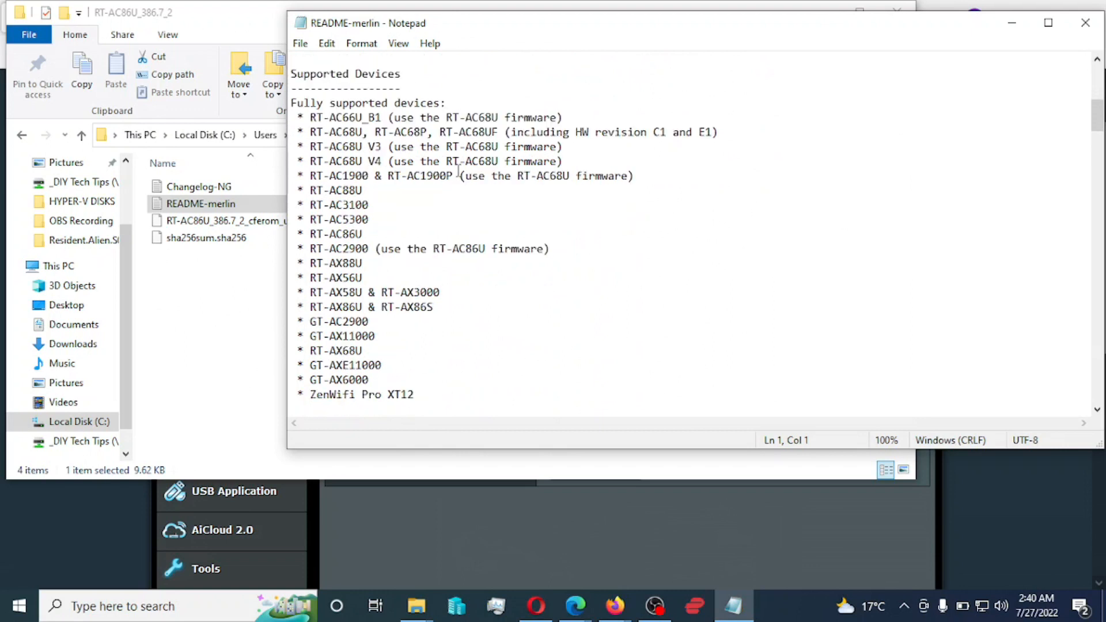
pyautogui.moveTo(365, 233); pyautogui.dragTo(309, 234)
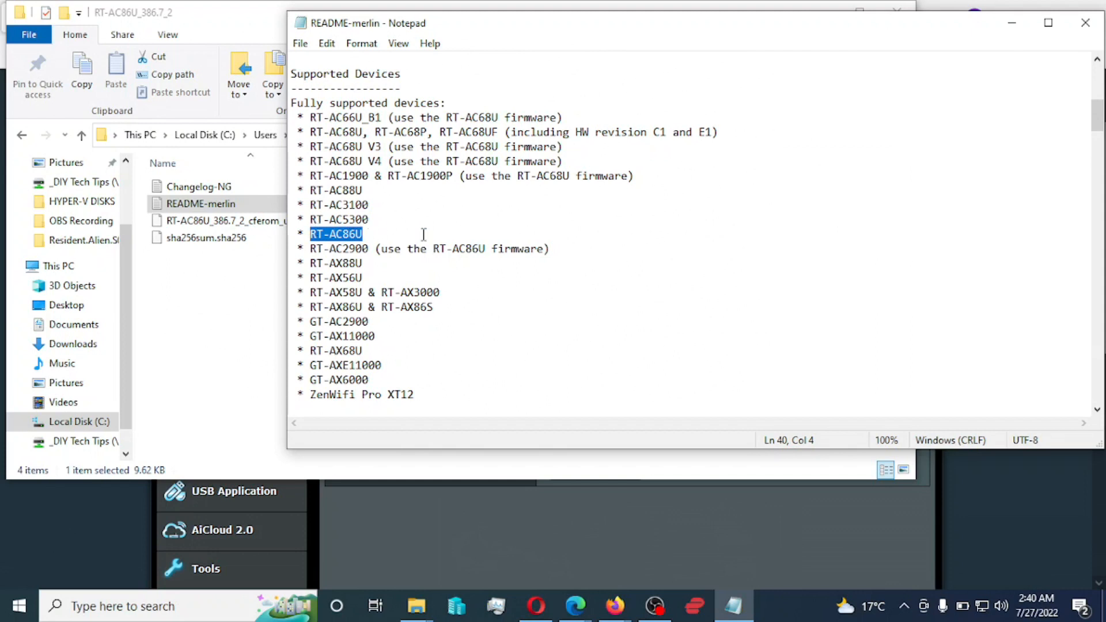
pyautogui.scroll(-4, 581, 252)
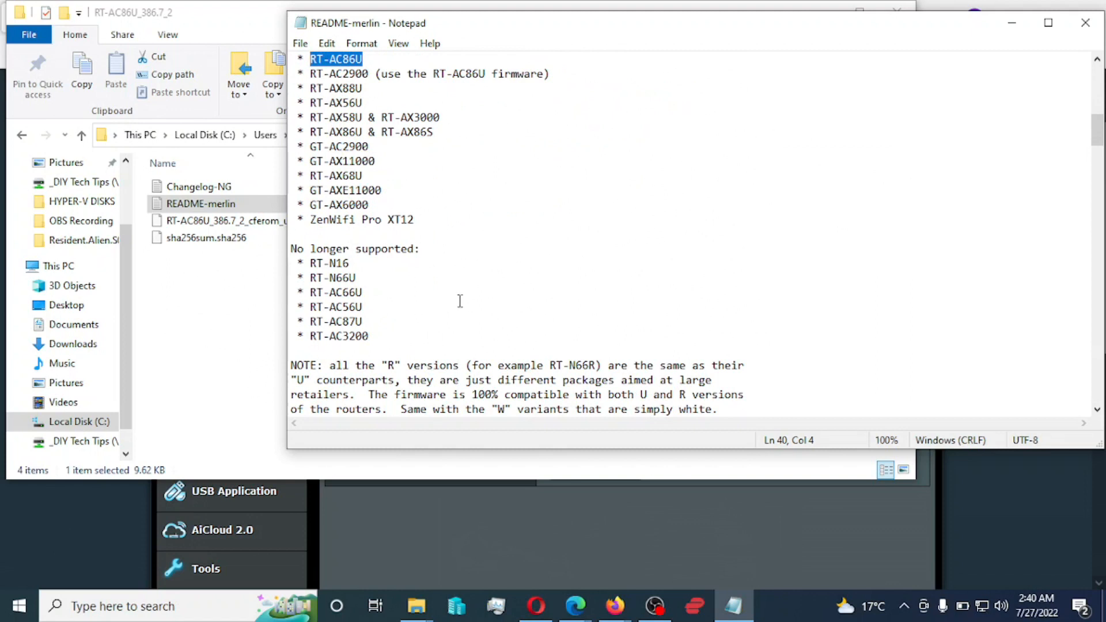
pyautogui.scroll(-5, 837, 298)
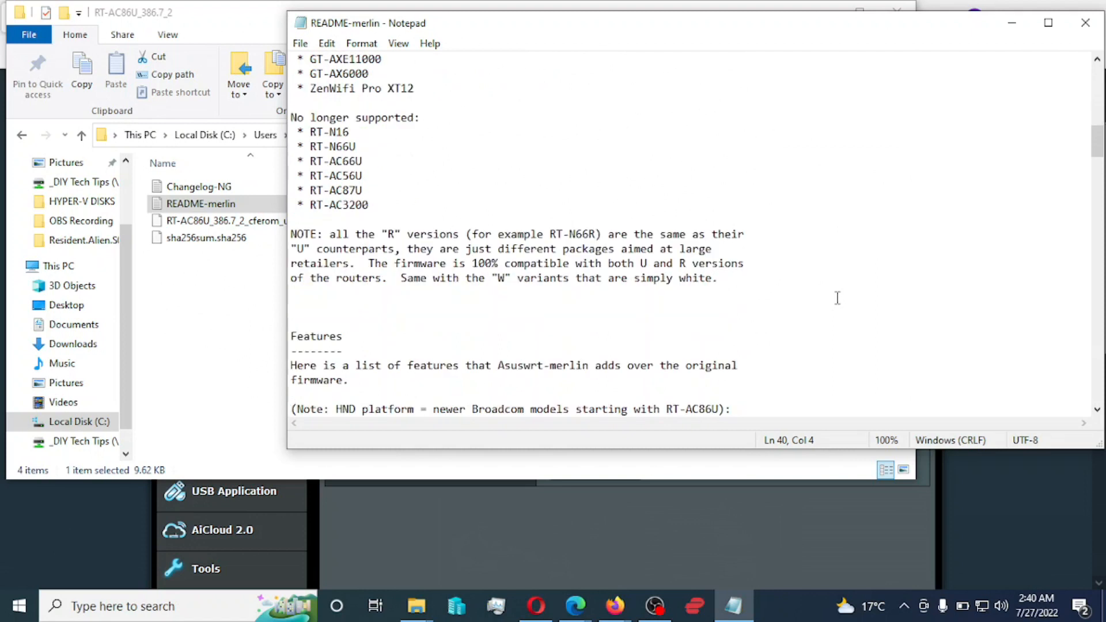
pyautogui.scroll(-2, 837, 298)
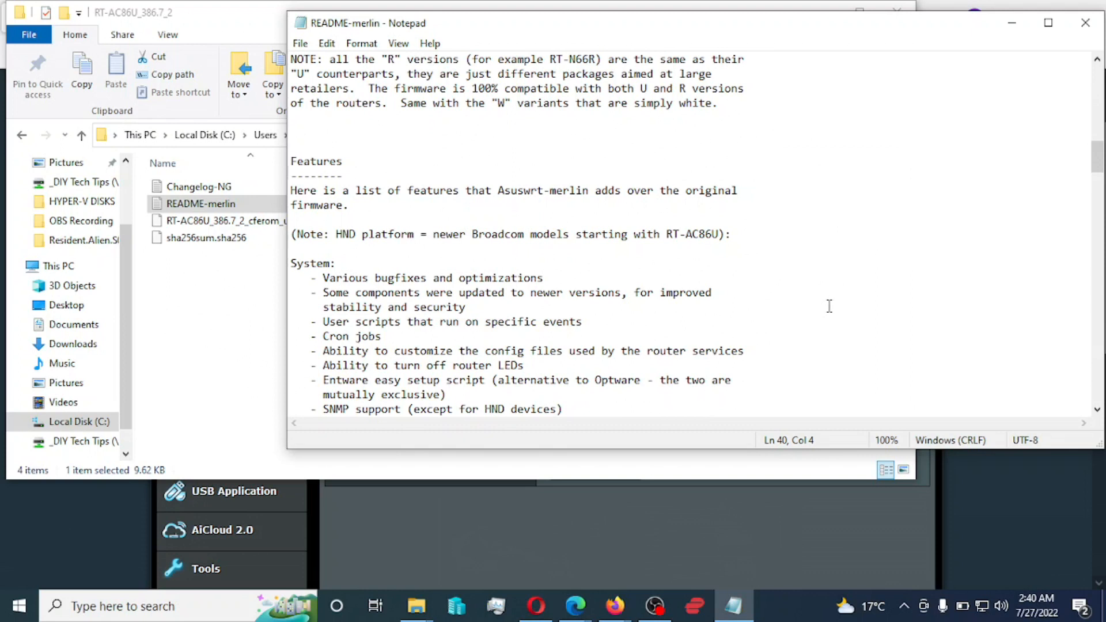
pyautogui.scroll(-7, 830, 306)
pyautogui.scroll(-15, 829, 306)
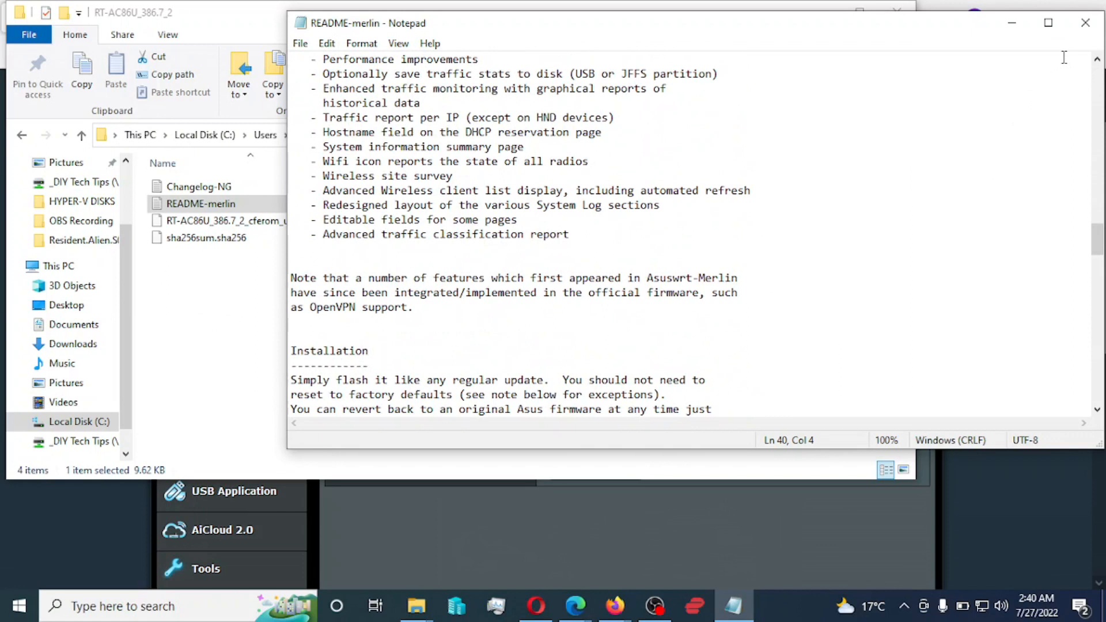
pyautogui.click(1085, 23)
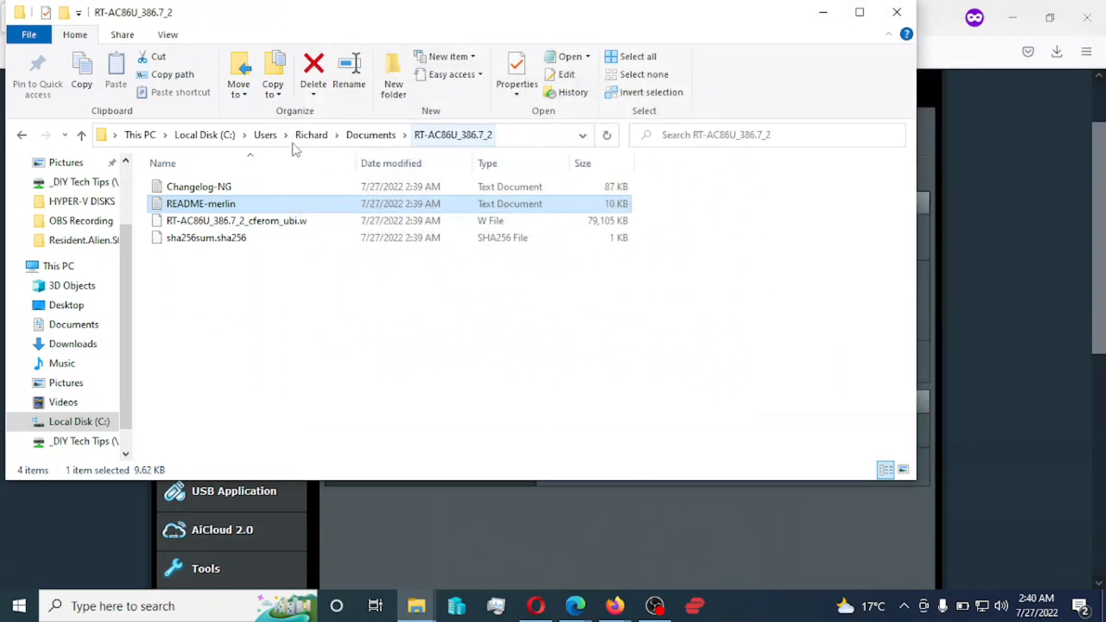
# - Check the .w firmware and sha256sum files, then minimize the RT-AC86U_386.7_2 folder window
pyautogui.click(261, 225)
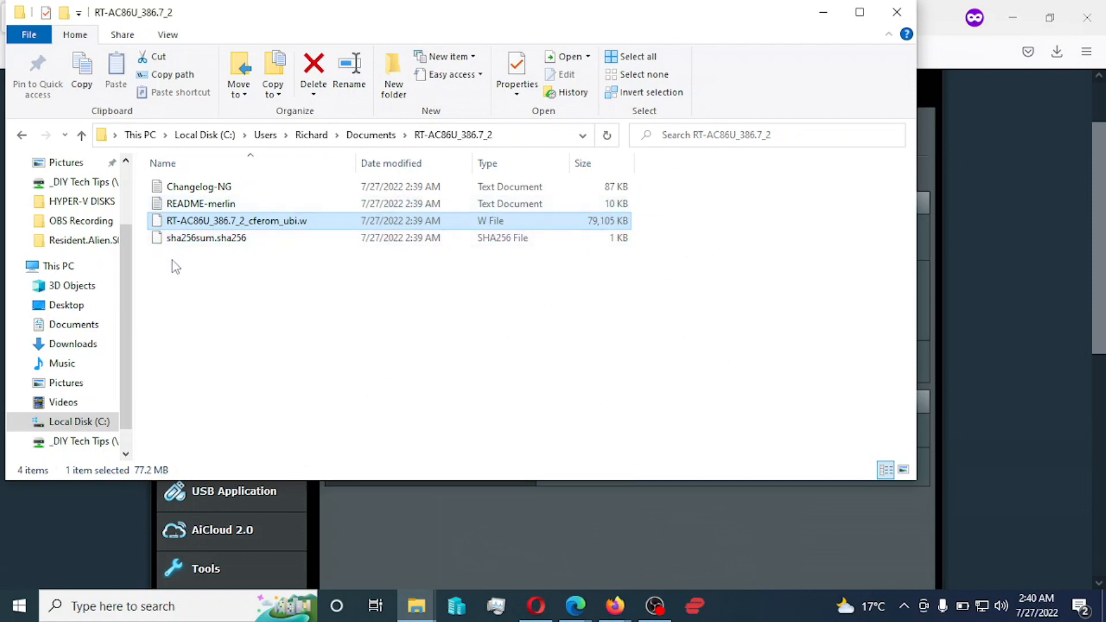
pyautogui.click(206, 238)
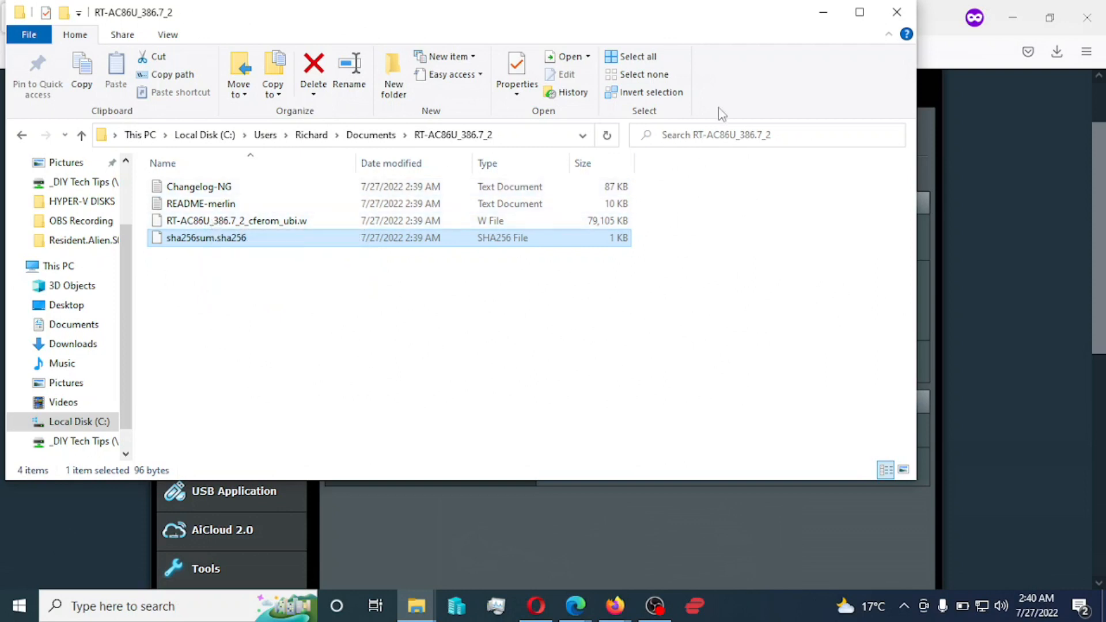
pyautogui.click(824, 17)
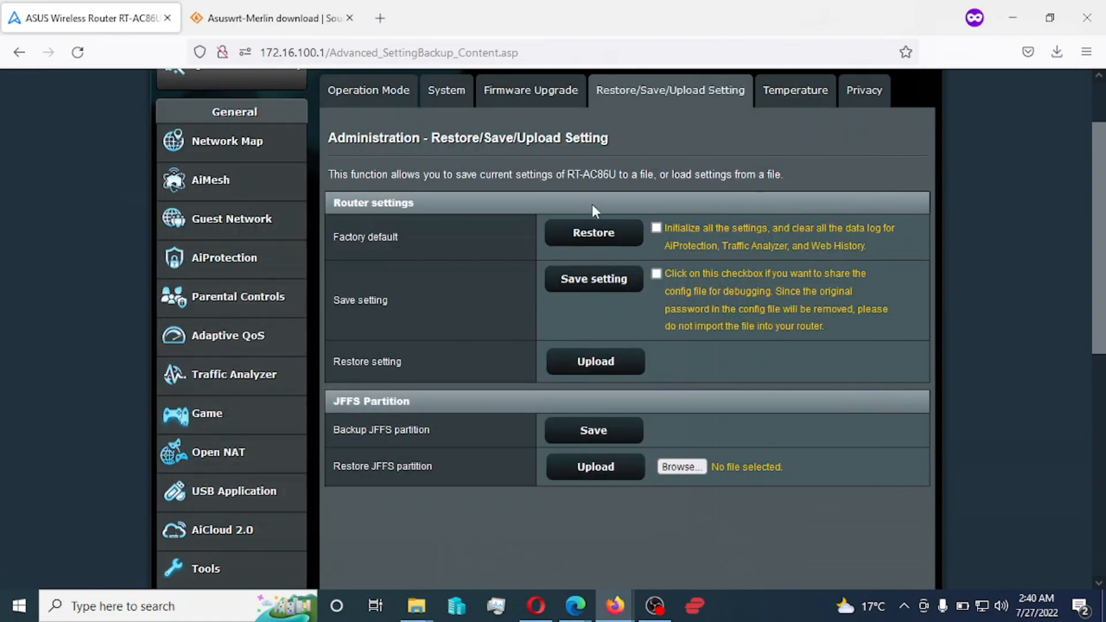
# - Upload RT-AC86U_386.7_2_cferom_ubi.w through Manual firmware update on the Firmware Upgrade page
pyautogui.click(535, 92)
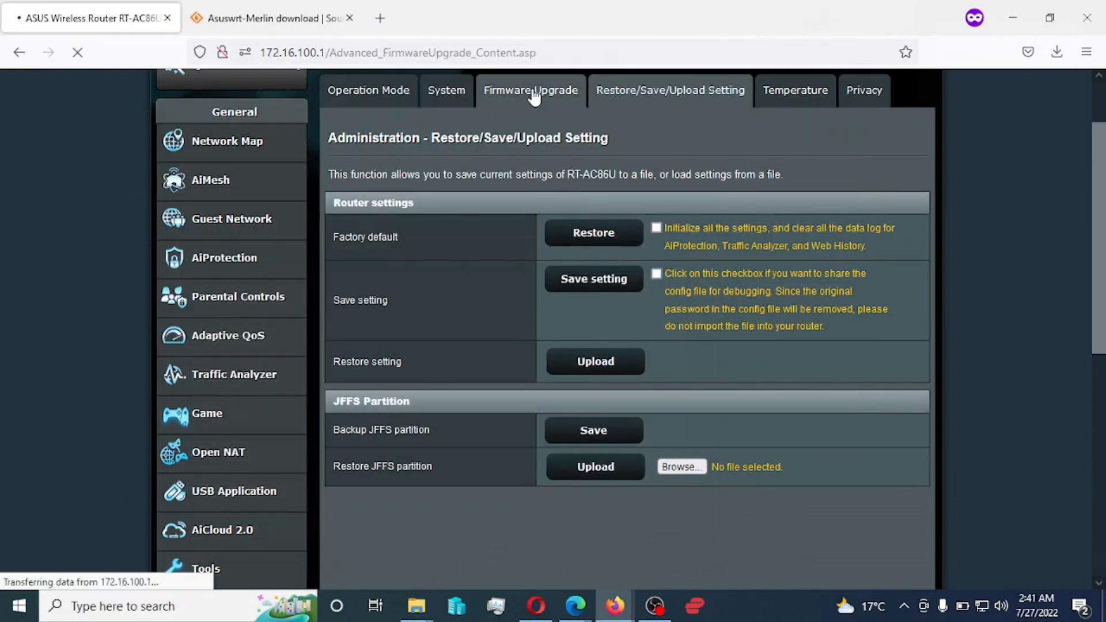
pyautogui.scroll(-4, 702, 295)
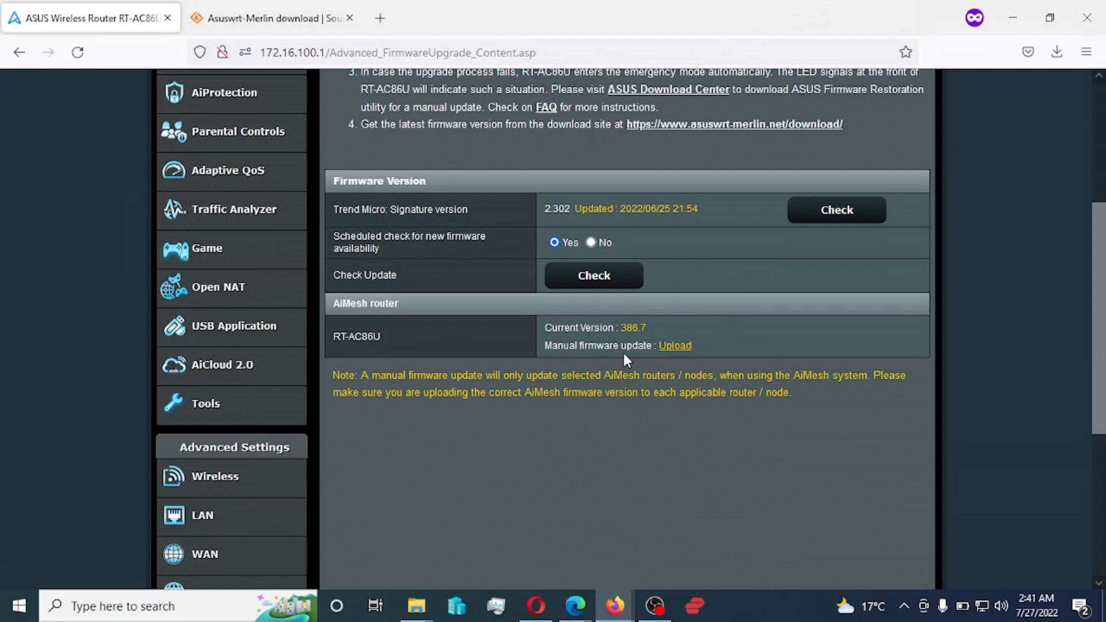
pyautogui.click(674, 347)
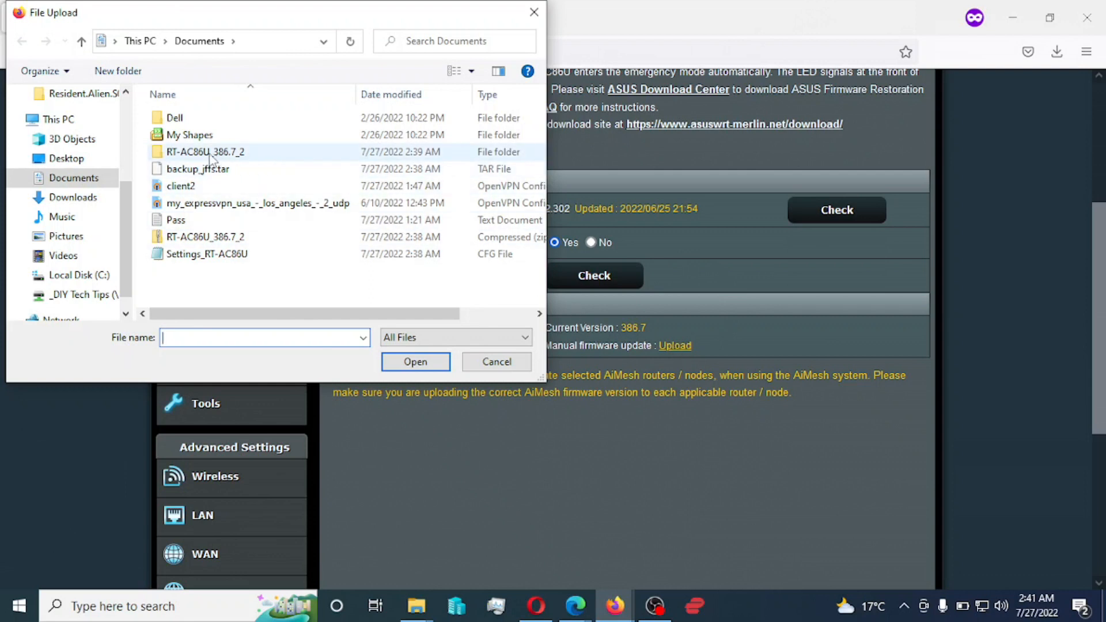
pyautogui.doubleClick(210, 152)
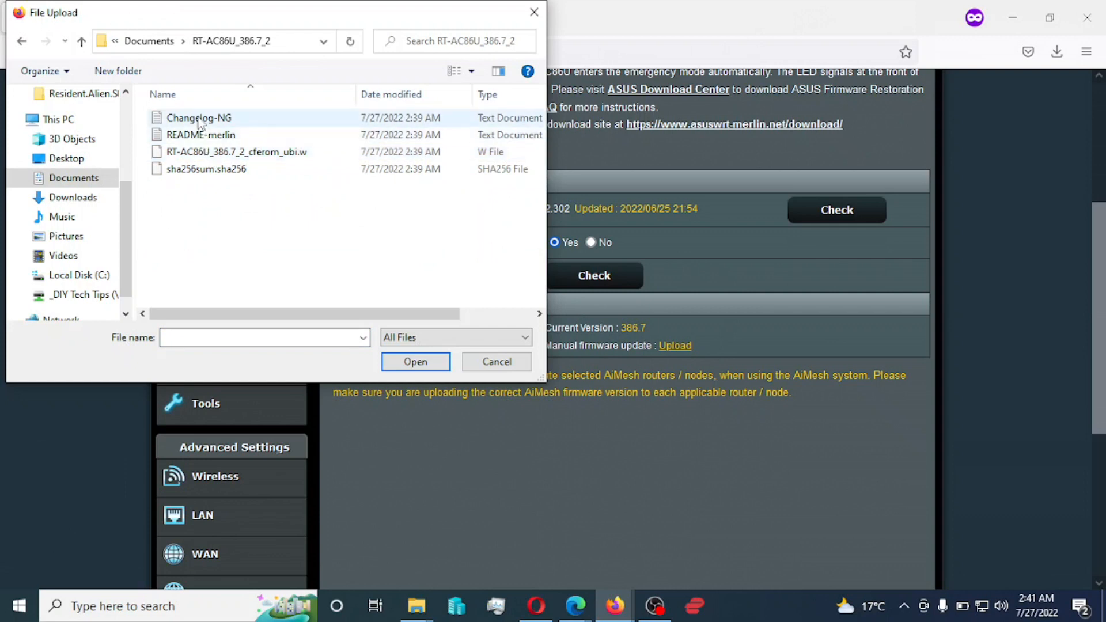
pyautogui.click(211, 153)
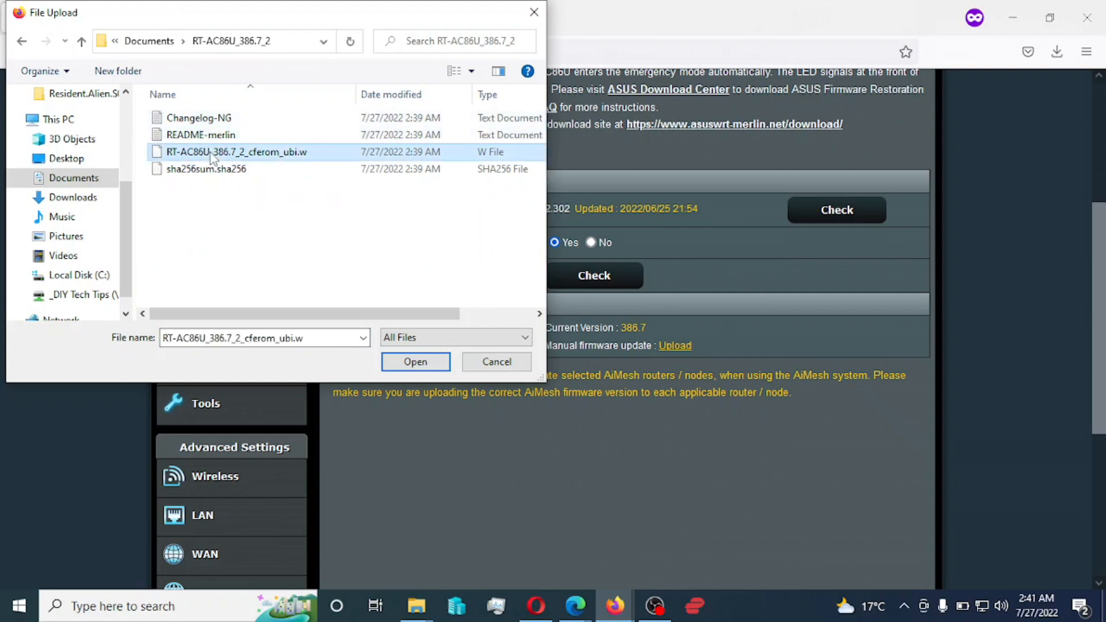
pyautogui.moveTo(374, 314); pyautogui.dragTo(329, 314)
pyautogui.click(414, 365)
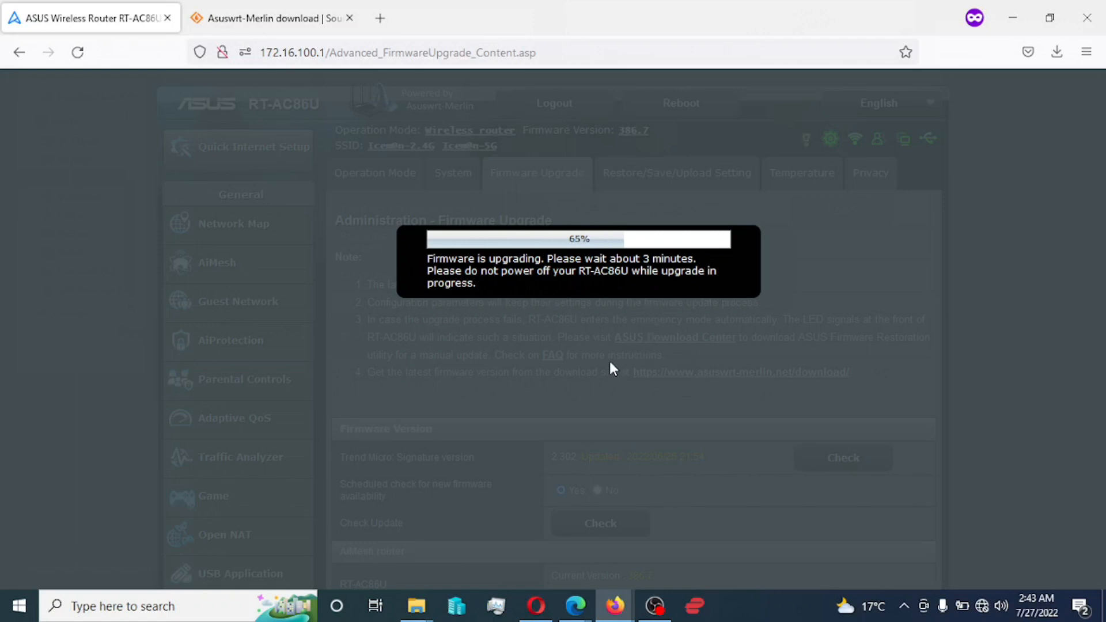
# - Run cmd and start a continuous 'ping 172.16.100.1 -t' to the router
pyautogui.press('super+r')
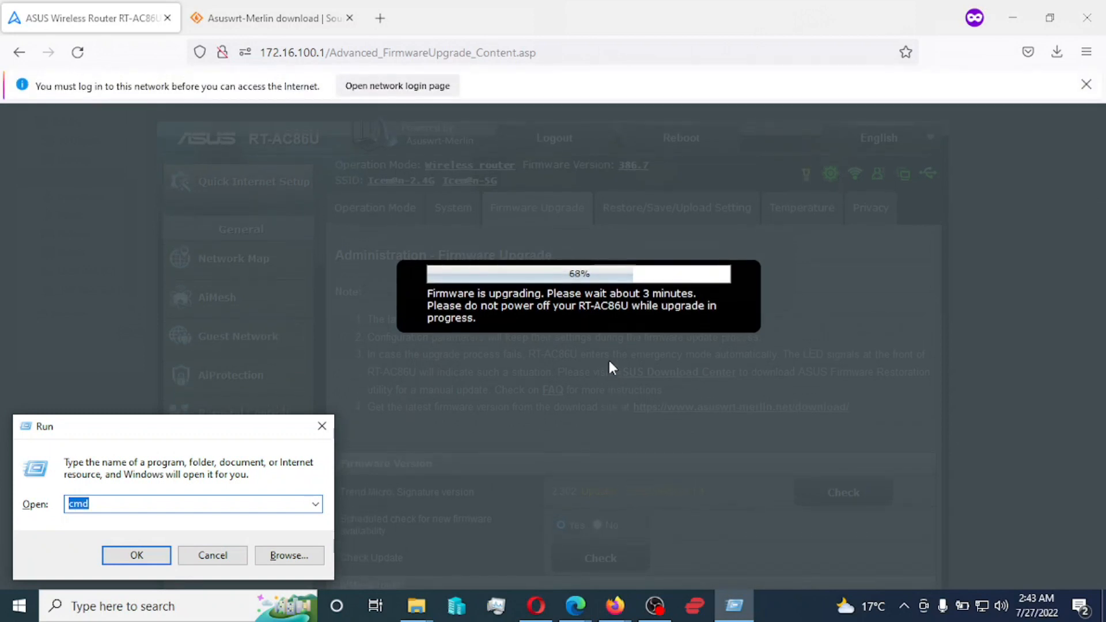
pyautogui.press('Return')
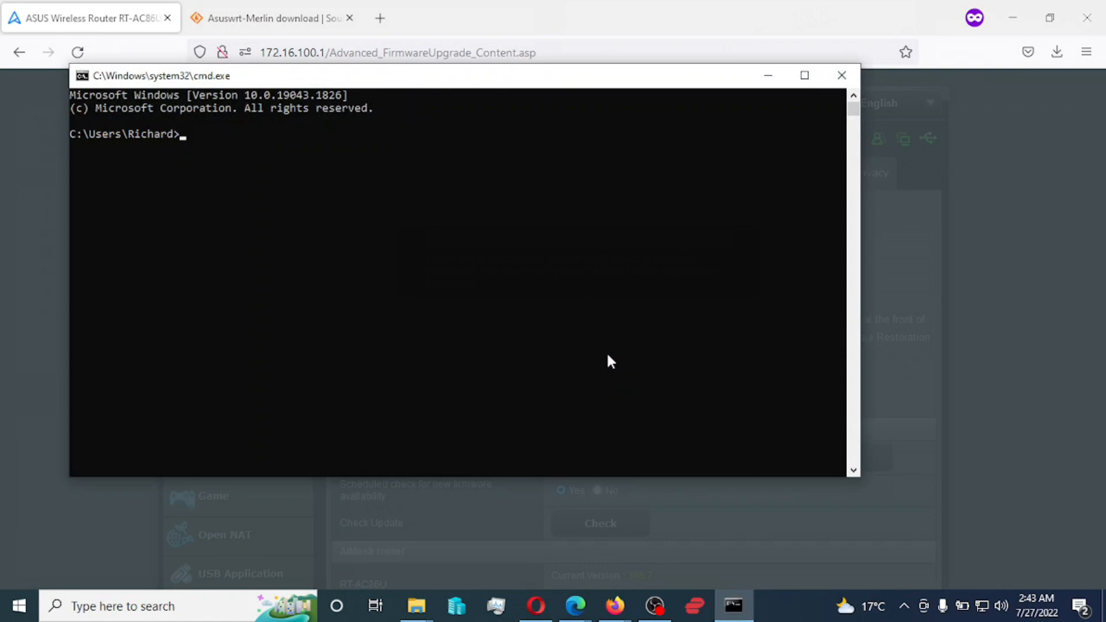
pyautogui.moveTo(473, 85); pyautogui.dragTo(375, 320)
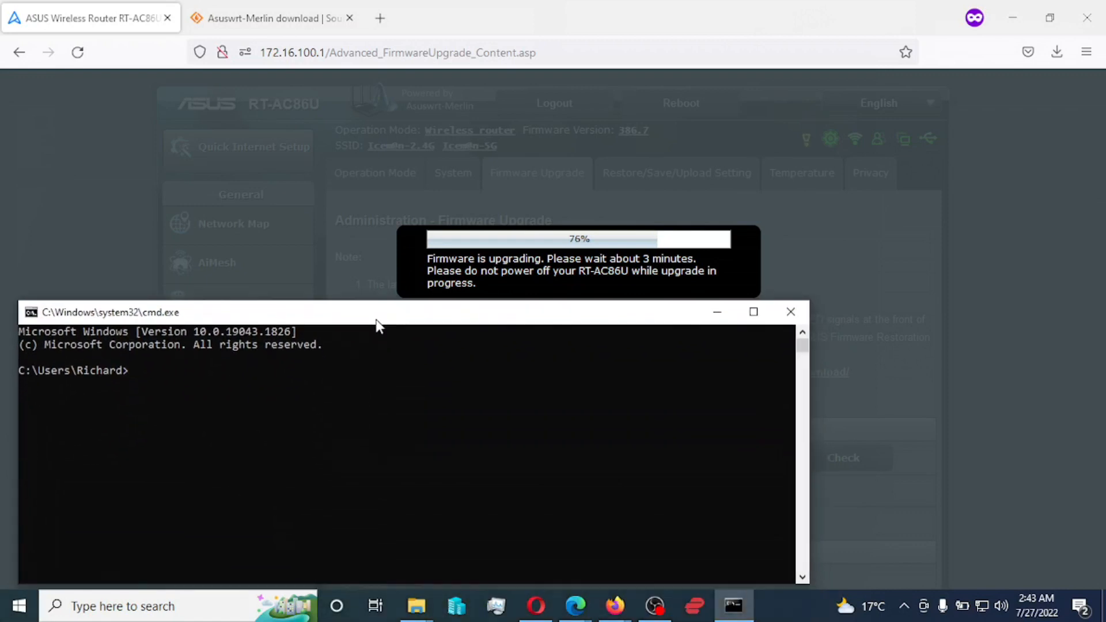
pyautogui.write('ping 172.16')
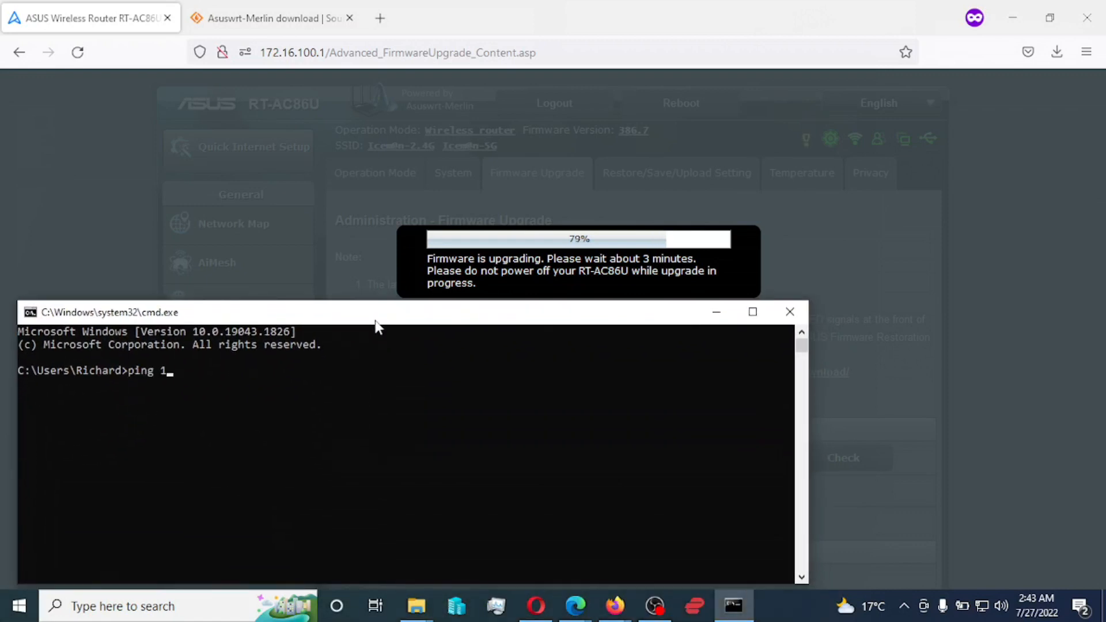
pyautogui.write('.100.1 -t')
pyautogui.press('Return')
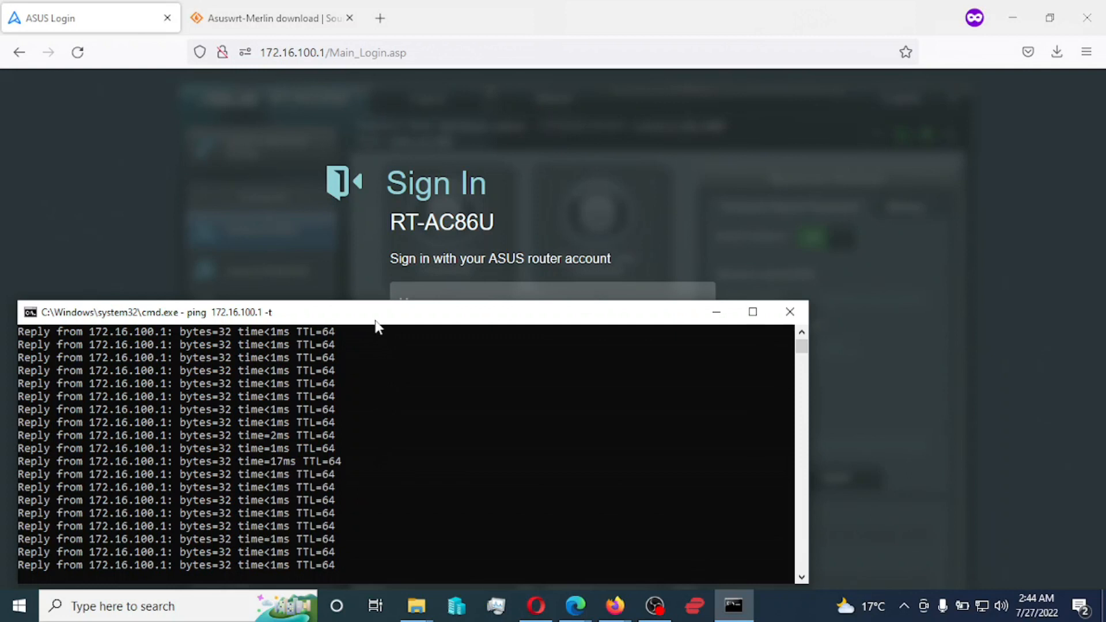
# - Close the Asuswrt-Merlin download tab and reload the router's sign-in page at its base address
pyautogui.click(599, 10)
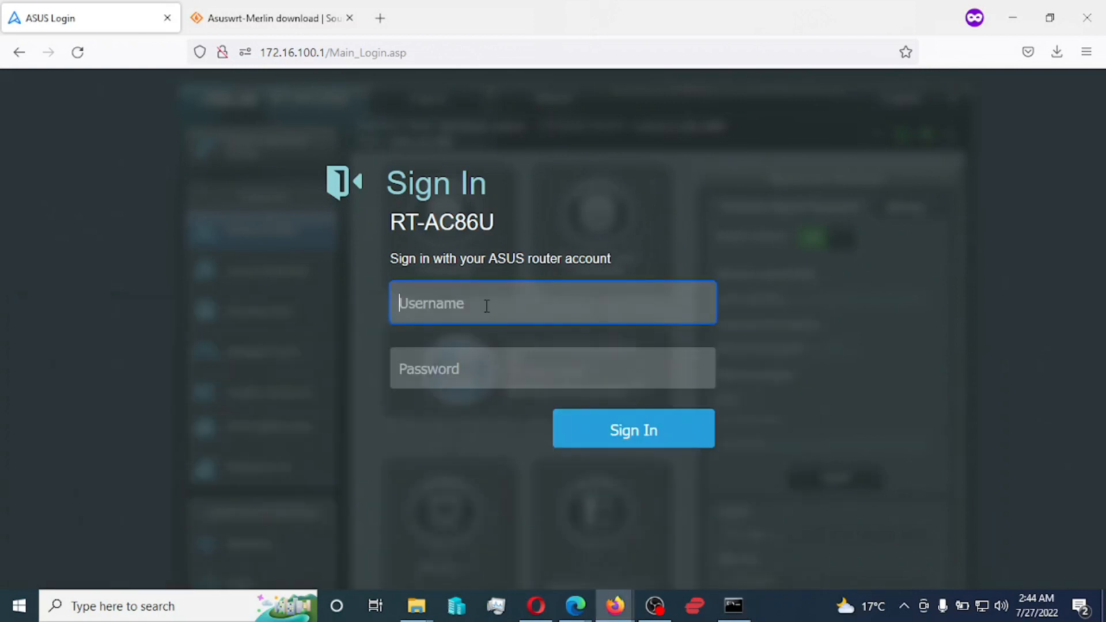
pyautogui.click(349, 18)
pyautogui.moveTo(331, 53); pyautogui.dragTo(457, 74)
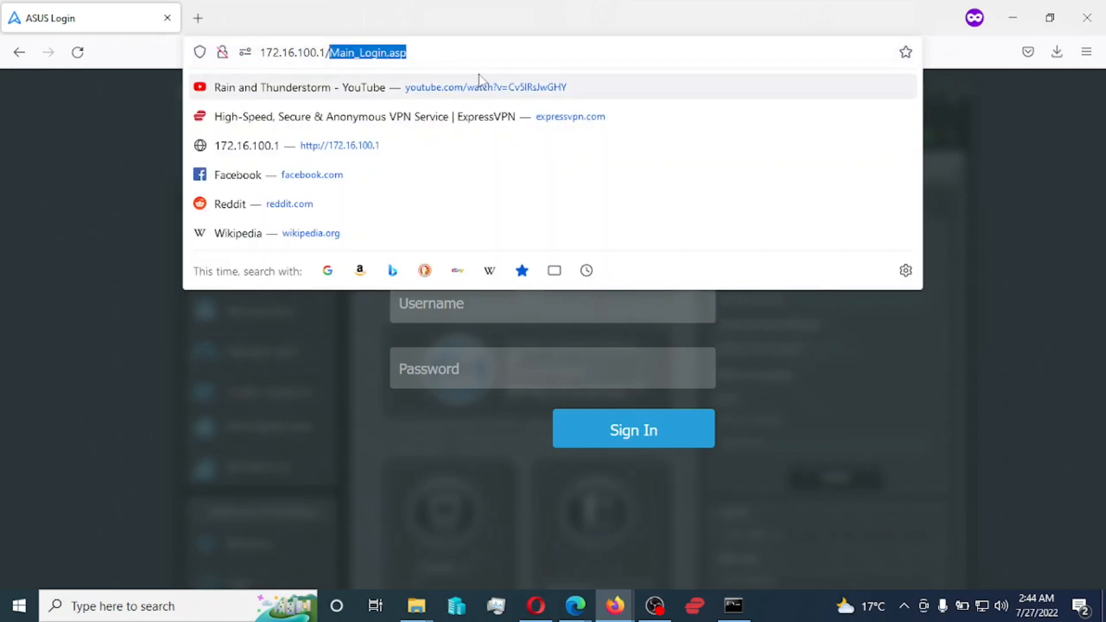
pyautogui.press('BackSpace')
pyautogui.press('Return')
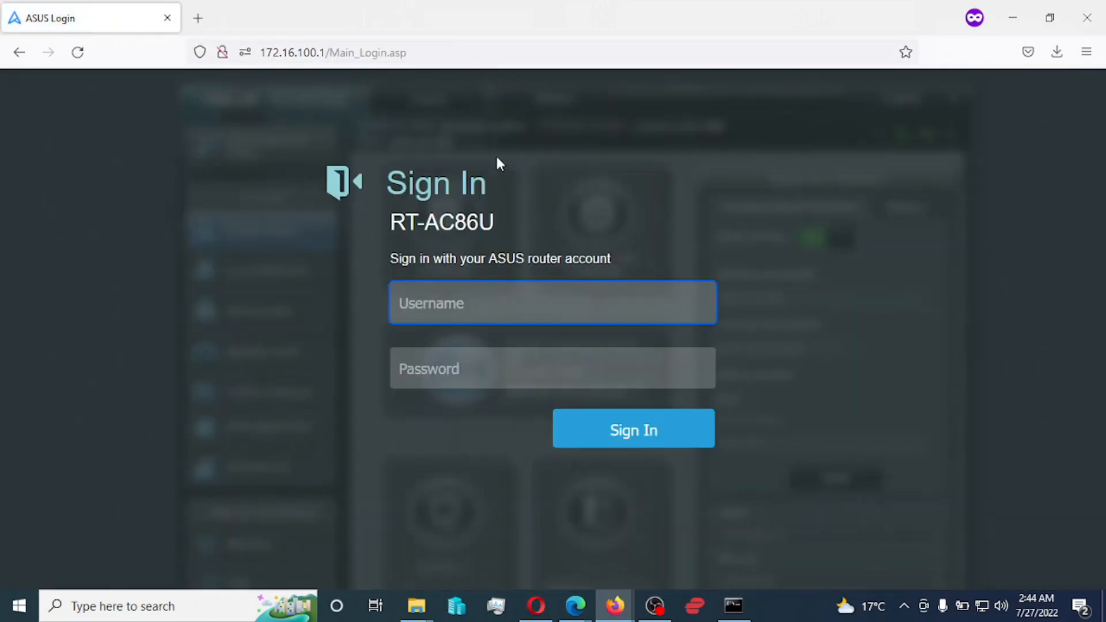
# - Sign in to the router as admin with the router password
pyautogui.write('admin')
pyautogui.press('Tab')
pyautogui.write('******')
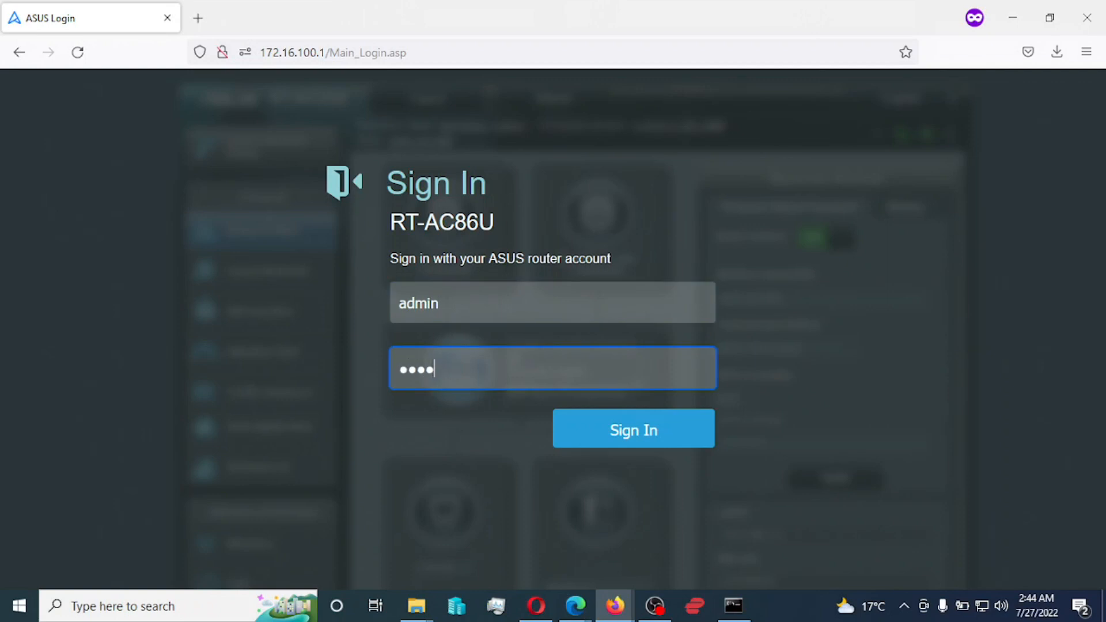
pyautogui.write('*****')
pyautogui.press('Return')
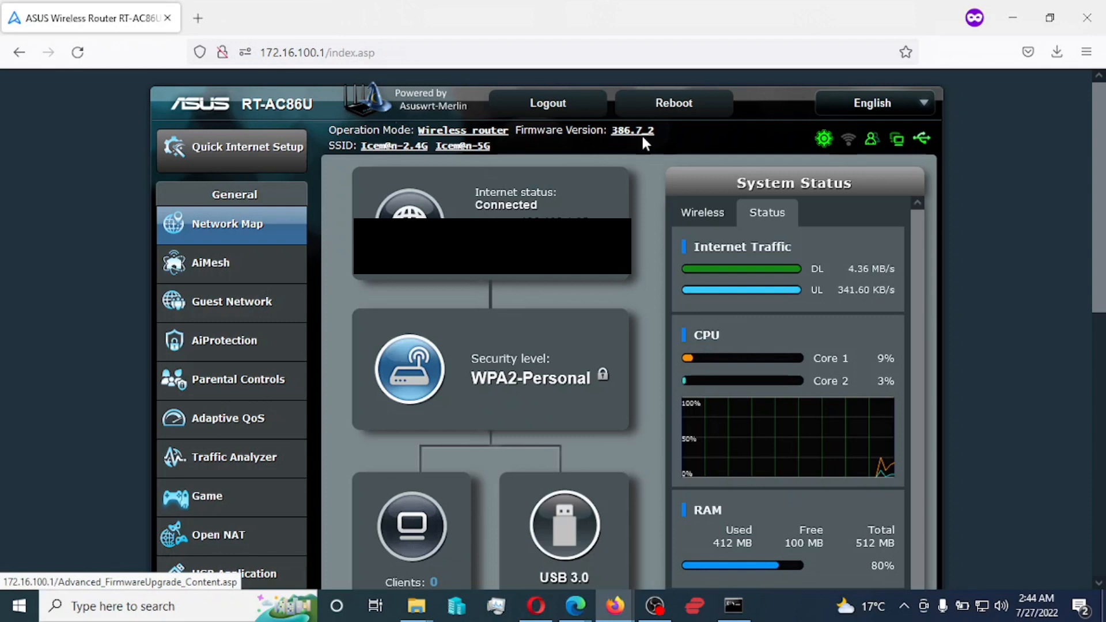
# - Open Administration > System and review its settings, including SSH on LAN only, port 22
pyautogui.scroll(-3, 641, 353)
pyautogui.scroll(-6, 642, 351)
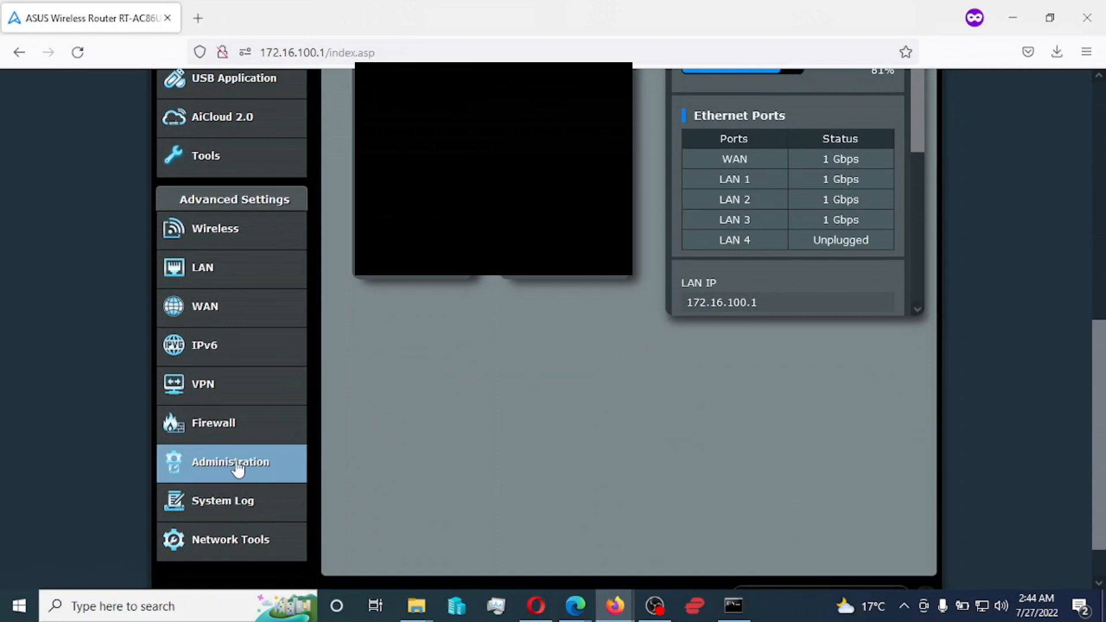
pyautogui.click(269, 464)
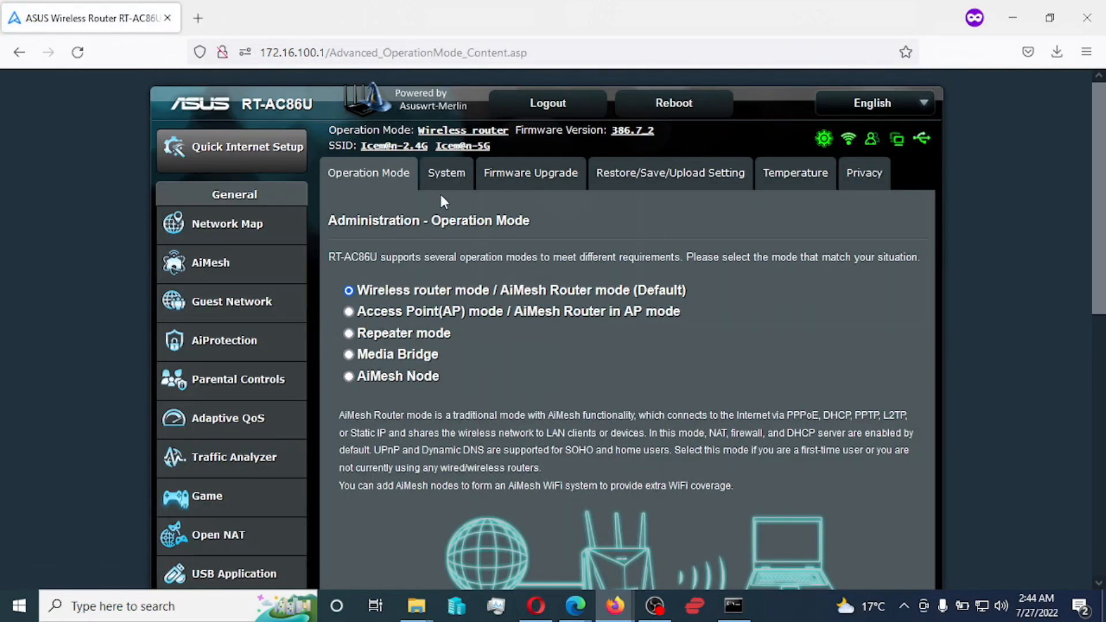
pyautogui.click(446, 175)
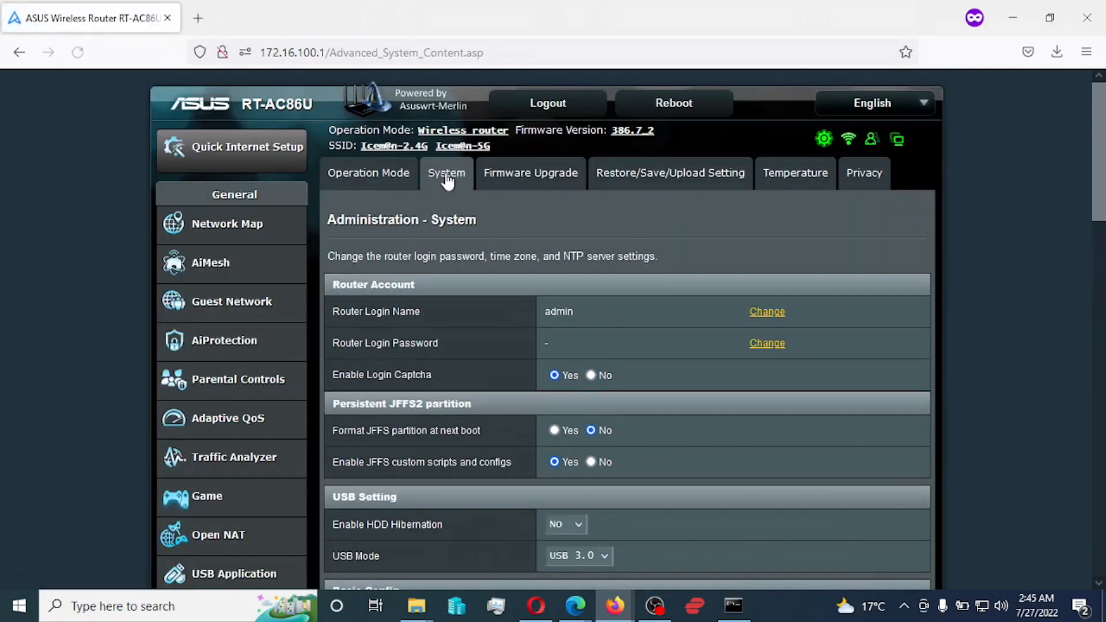
pyautogui.scroll(-9, 475, 344)
pyautogui.scroll(-12, 482, 353)
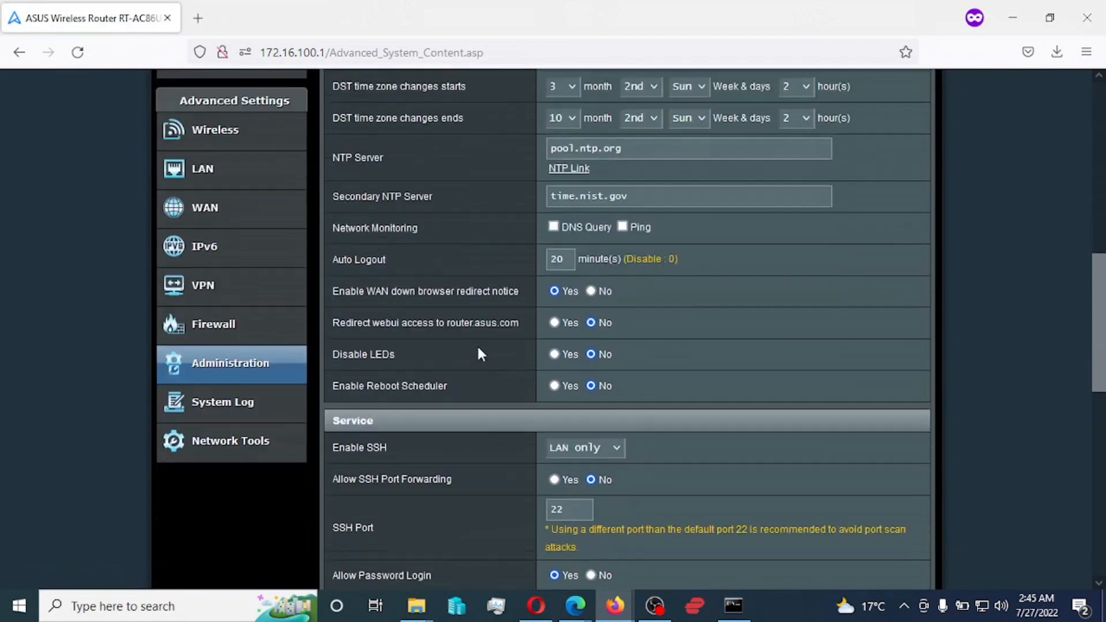
pyautogui.scroll(15, 481, 354)
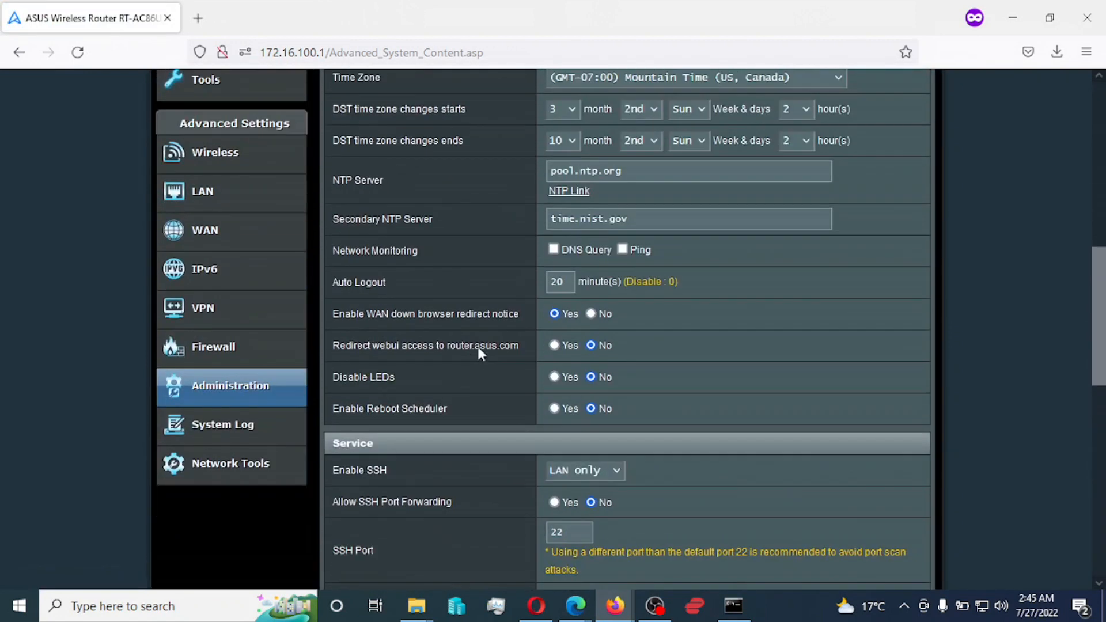
# - Open Tools > System Information and highlight the Firmware Version value 386.7_2
pyautogui.click(210, 342)
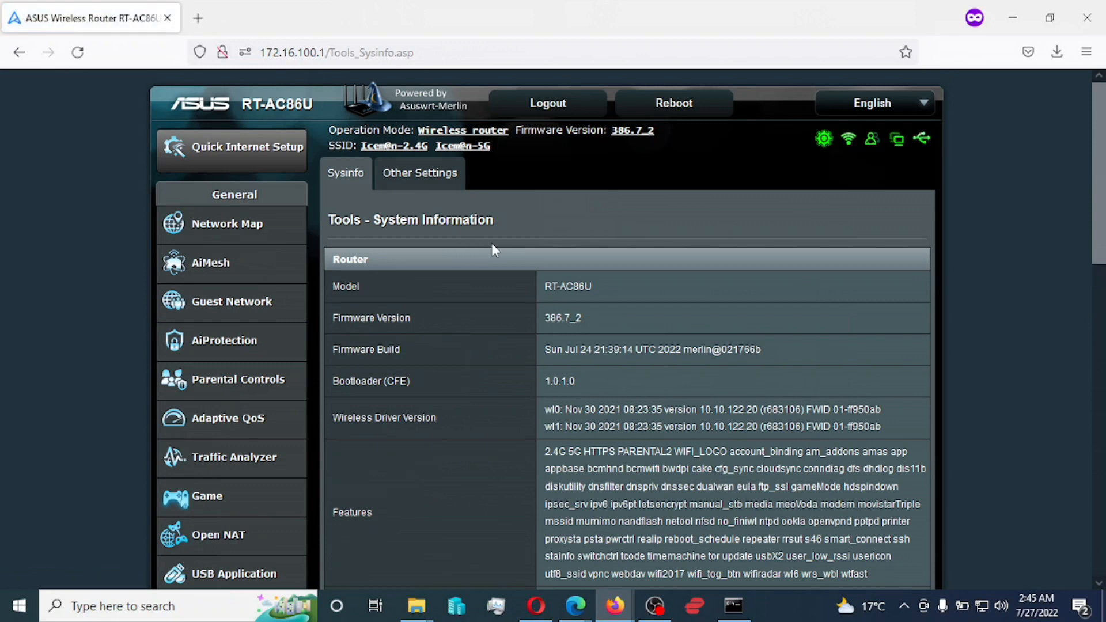
pyautogui.moveTo(591, 317); pyautogui.dragTo(555, 317)
pyautogui.scroll(-7, 592, 387)
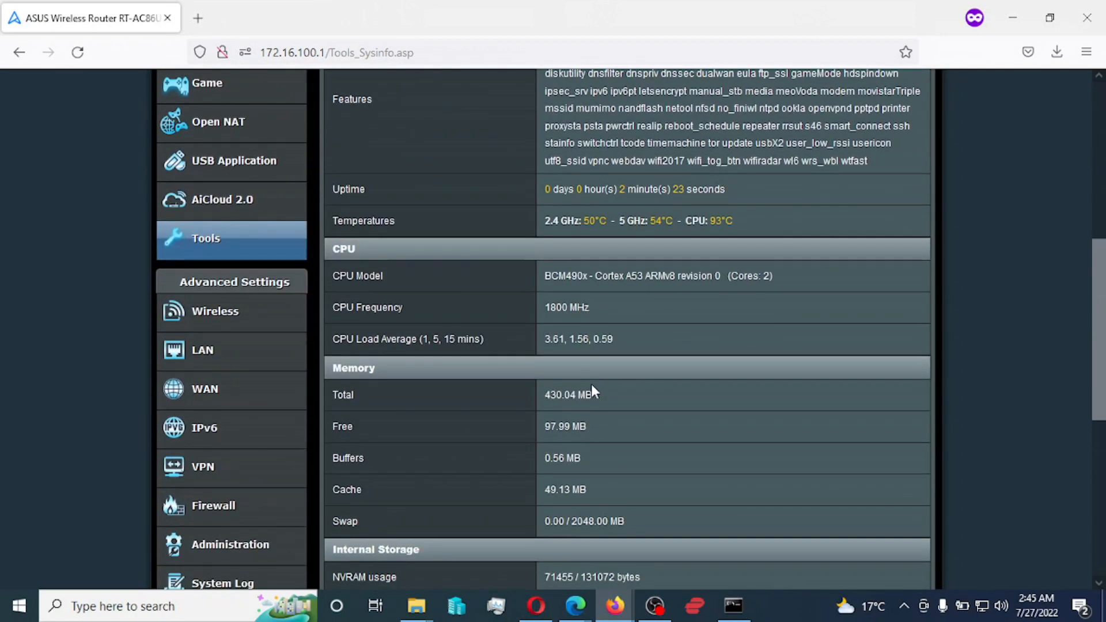
pyautogui.scroll(7, 592, 387)
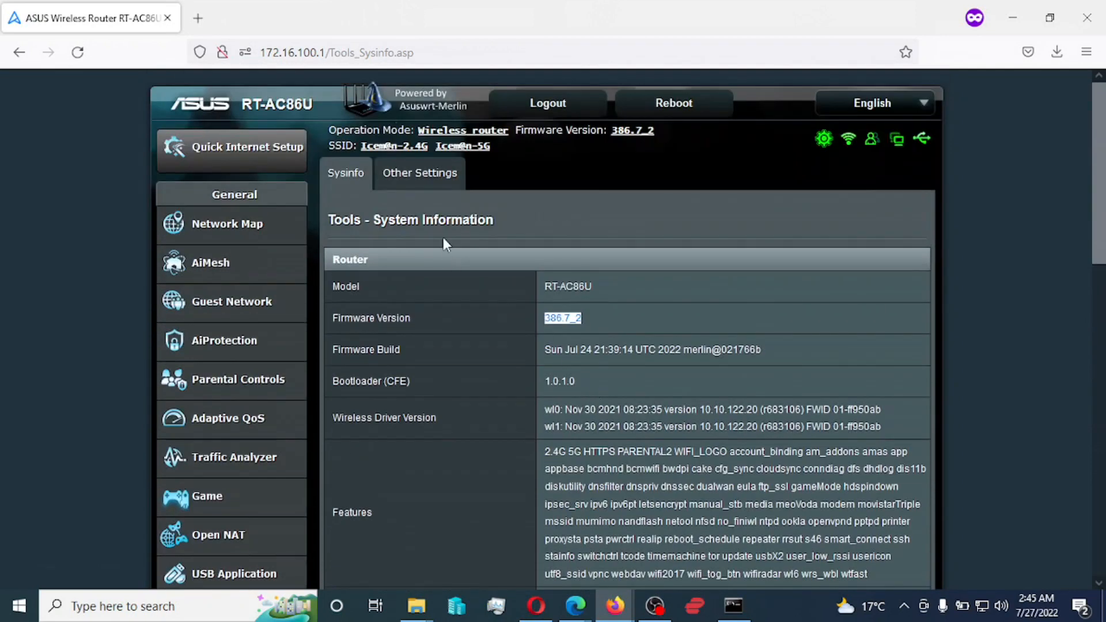